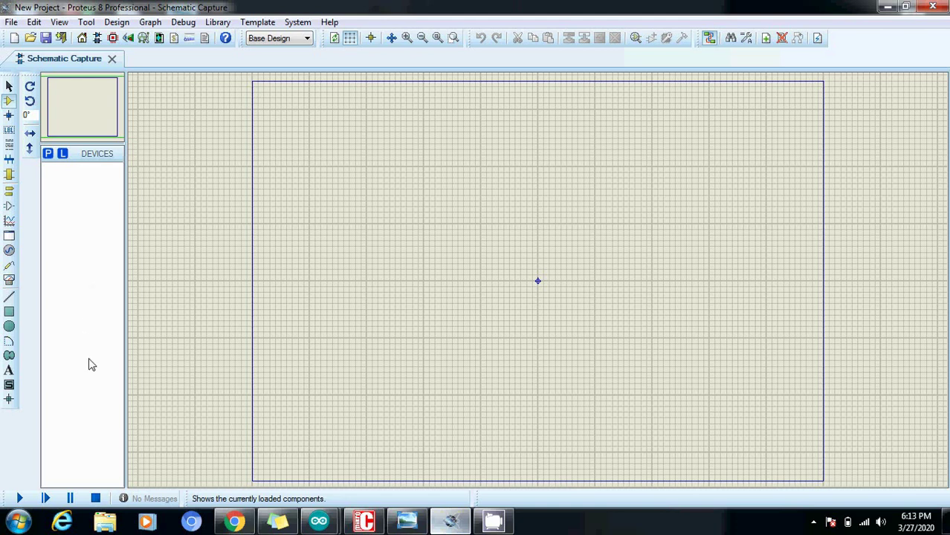
Add the blue common-cathode 7SEG-COM-CAT-BLUE display from the library to the device list
{"action": "double_click", "coordinate": [99, 260]}
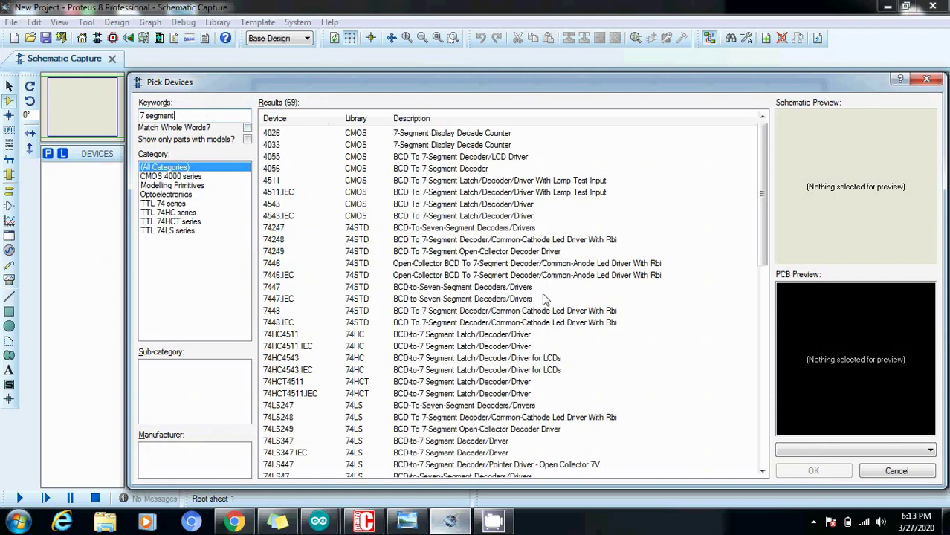
{"action": "left_click", "coordinate": [695, 409]}
{"action": "key", "text": "Down"}
{"action": "key", "text": "Down"}
{"action": "key", "text": "Down"}
{"action": "key", "text": "Down"}
{"action": "key", "text": "Down"}
{"action": "key", "text": "Down"}
{"action": "key", "text": "Down"}
{"action": "key", "text": "Down"}
{"action": "key", "text": "Down"}
{"action": "key", "text": "Down"}
{"action": "key", "text": "Down"}
{"action": "key", "text": "Down"}
{"action": "key", "text": "Down"}
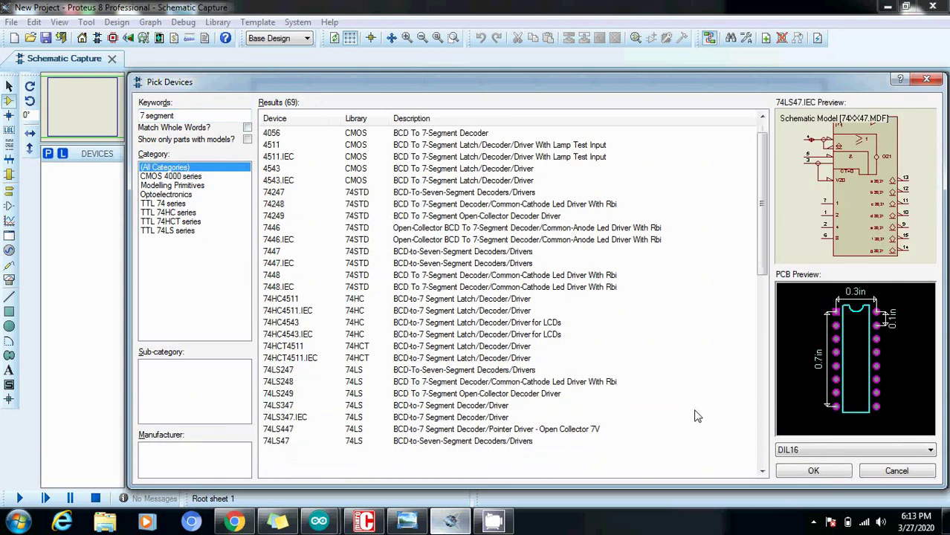
{"action": "key", "text": "Down"}
{"action": "key", "text": "Up"}
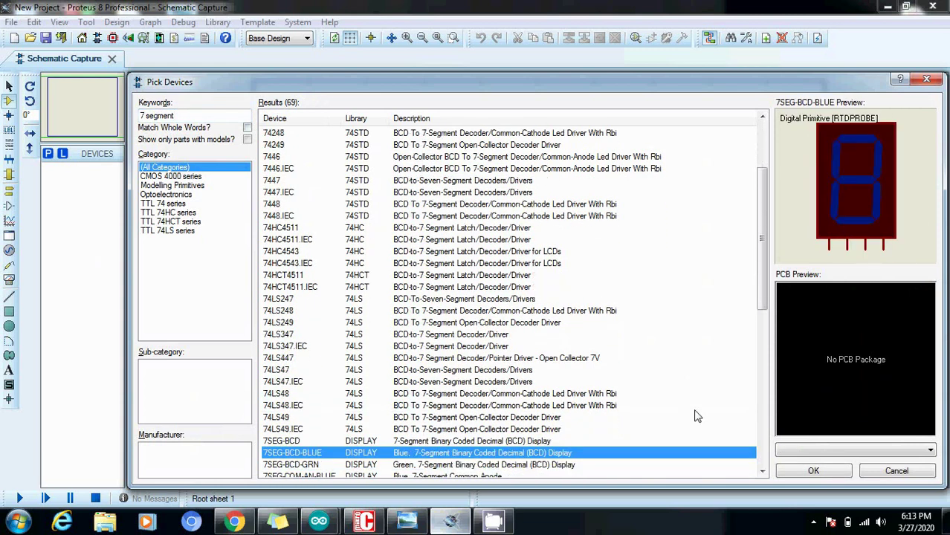
{"action": "key", "text": "Up"}
{"action": "key", "text": "Up"}
{"action": "key", "text": "Down"}
{"action": "key", "text": "Down"}
{"action": "key", "text": "Down"}
{"action": "key", "text": "Down"}
{"action": "key", "text": "Down"}
{"action": "key", "text": "Down"}
{"action": "key", "text": "Down"}
{"action": "key", "text": "Down"}
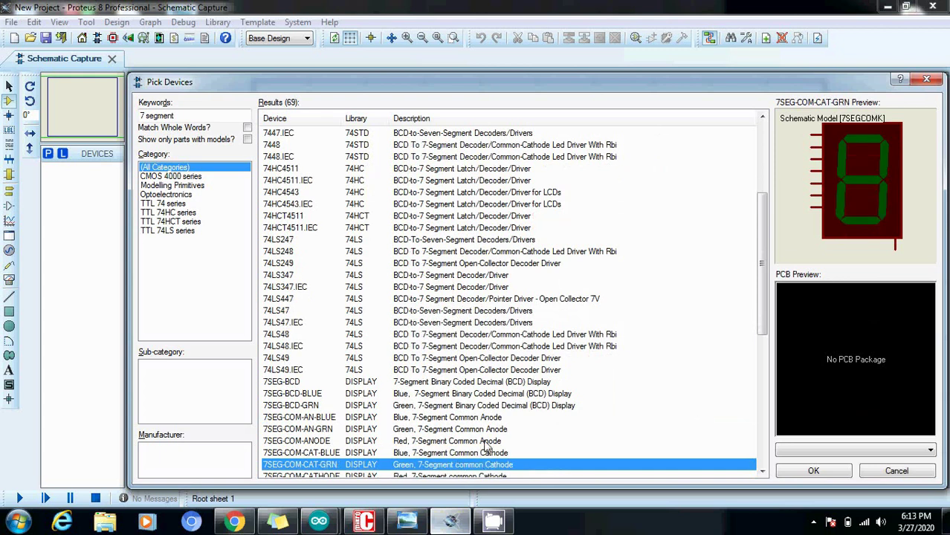
{"action": "left_click", "coordinate": [486, 452]}
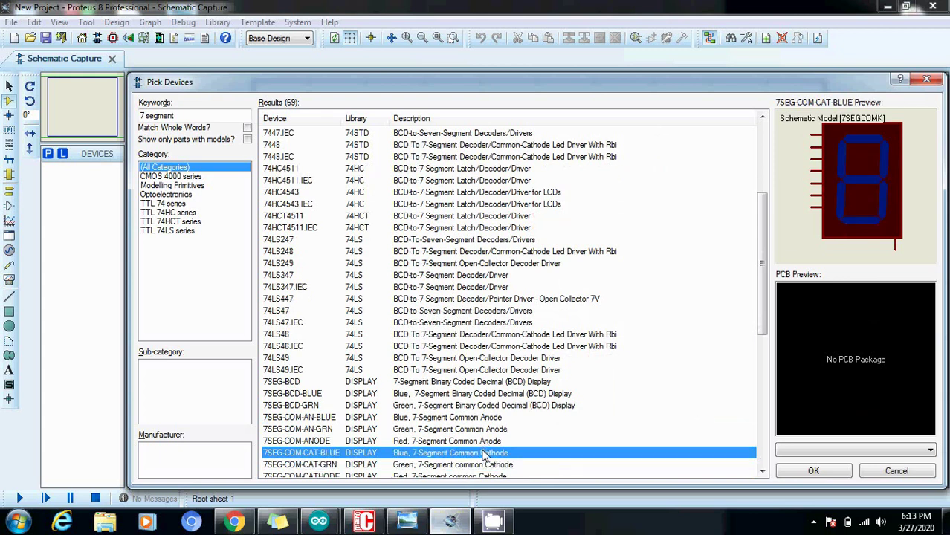
{"action": "left_click", "coordinate": [809, 473]}
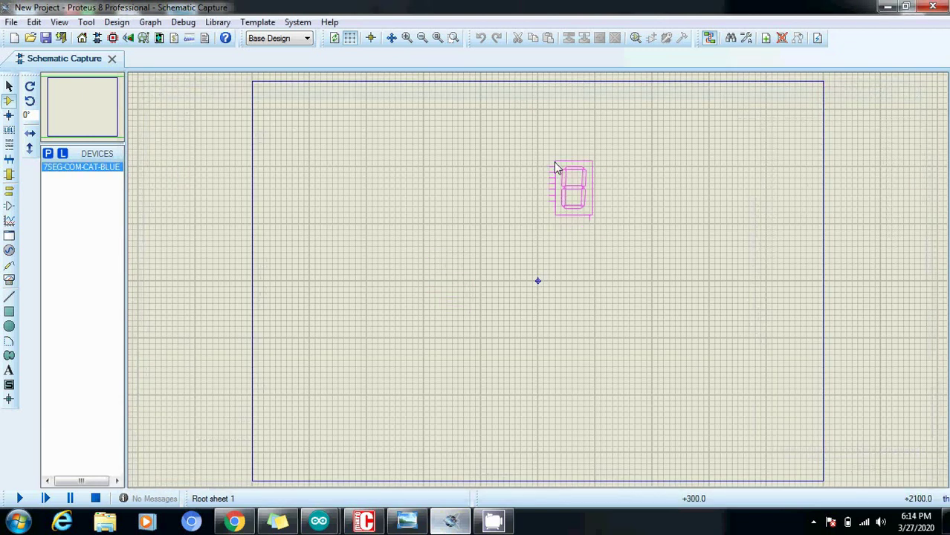
Place the 7-segment display above centre and add PIC16F877A to the device list
{"action": "left_click", "coordinate": [554, 162]}
{"action": "key", "text": "p"}
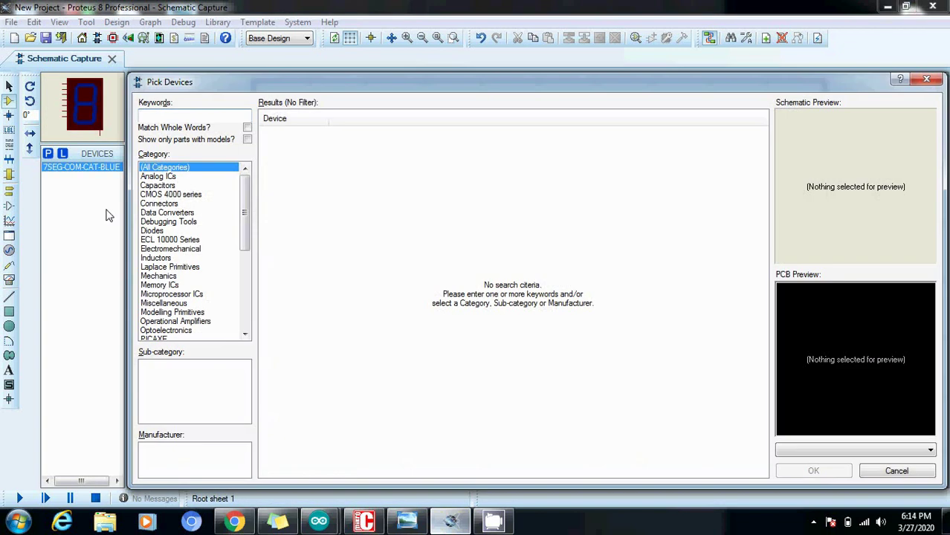
{"action": "type", "text": "pic16f877a"}
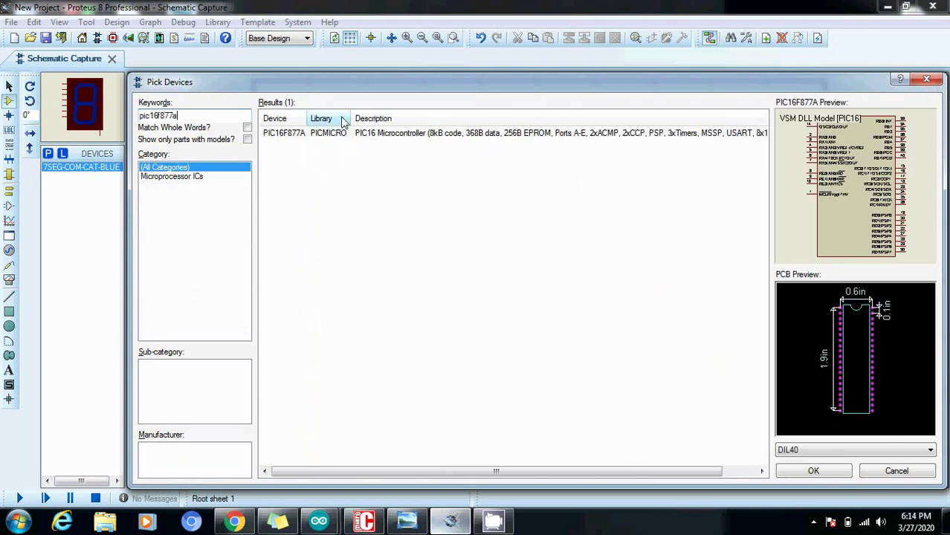
{"action": "double_click", "coordinate": [310, 135]}
Search 'push butt' and add the BUTTON push button to the device list
{"action": "left_click", "coordinate": [196, 117]}
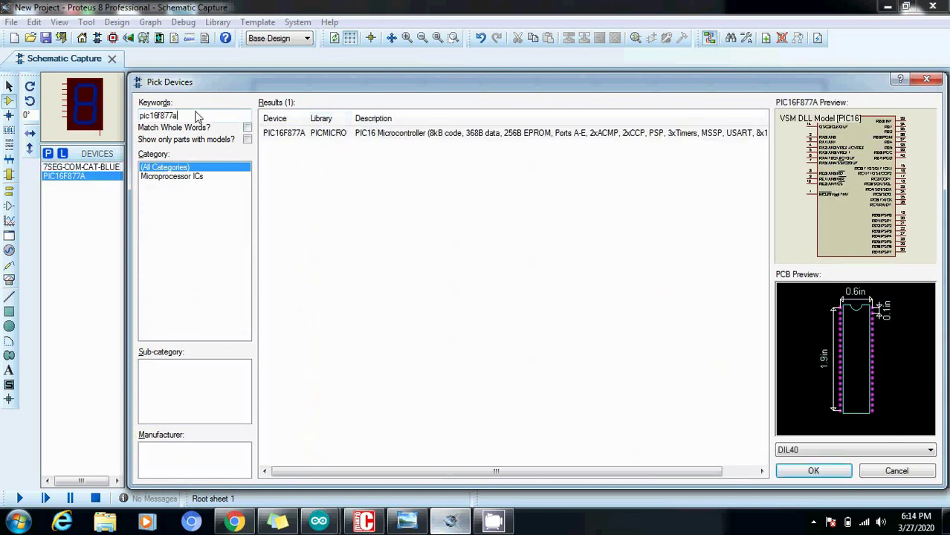
{"action": "key", "text": "BackSpace"}
{"action": "key", "text": "BackSpace"}
{"action": "key", "text": "BackSpace"}
{"action": "key", "text": "BackSpace"}
{"action": "key", "text": "BackSpace"}
{"action": "key", "text": "BackSpace"}
{"action": "key", "text": "BackSpace"}
{"action": "key", "text": "BackSpace"}
{"action": "key", "text": "BackSpace"}
{"action": "key", "text": "BackSpace"}
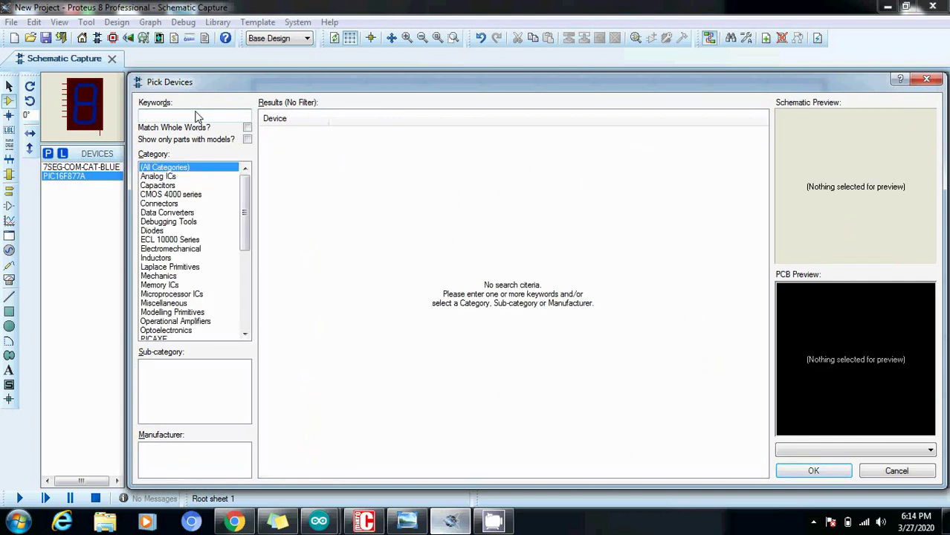
{"action": "type", "text": "push button"}
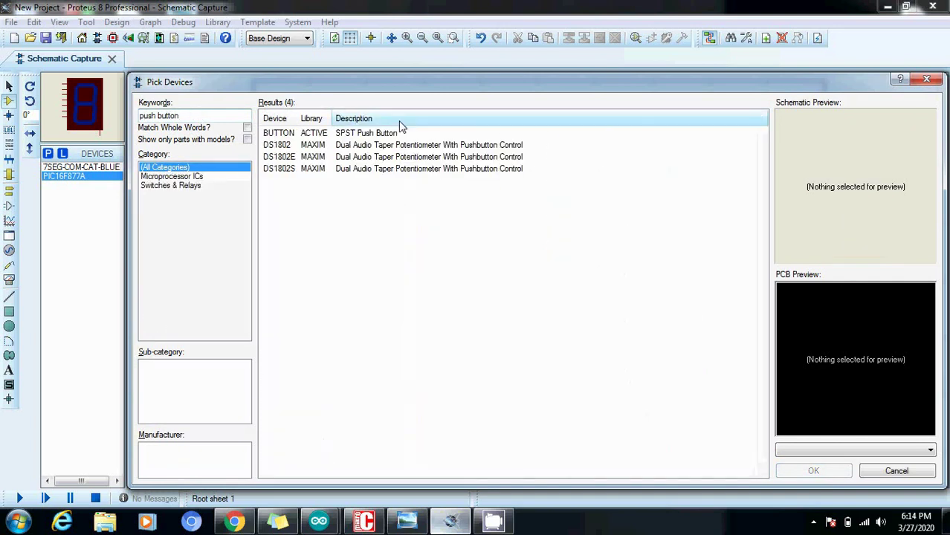
{"action": "left_click", "coordinate": [377, 135]}
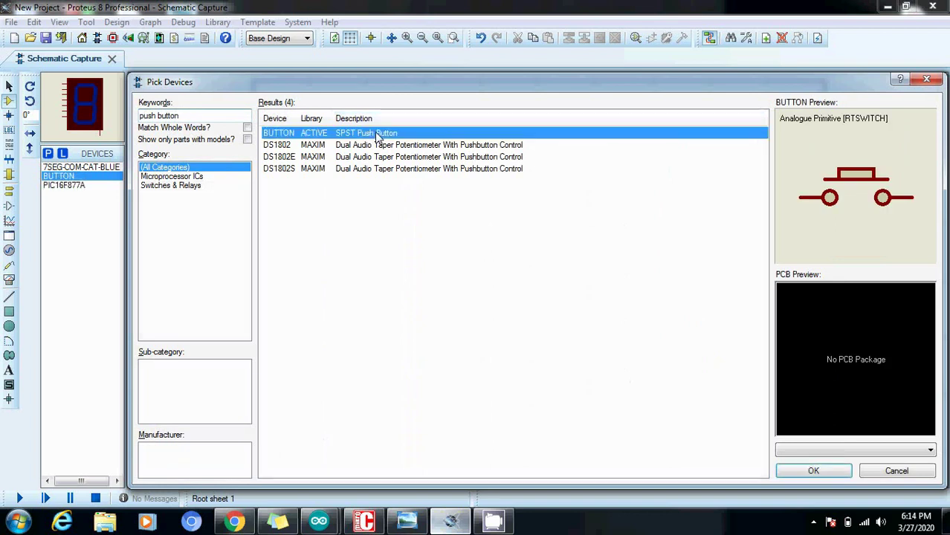
{"action": "left_click", "coordinate": [826, 471]}
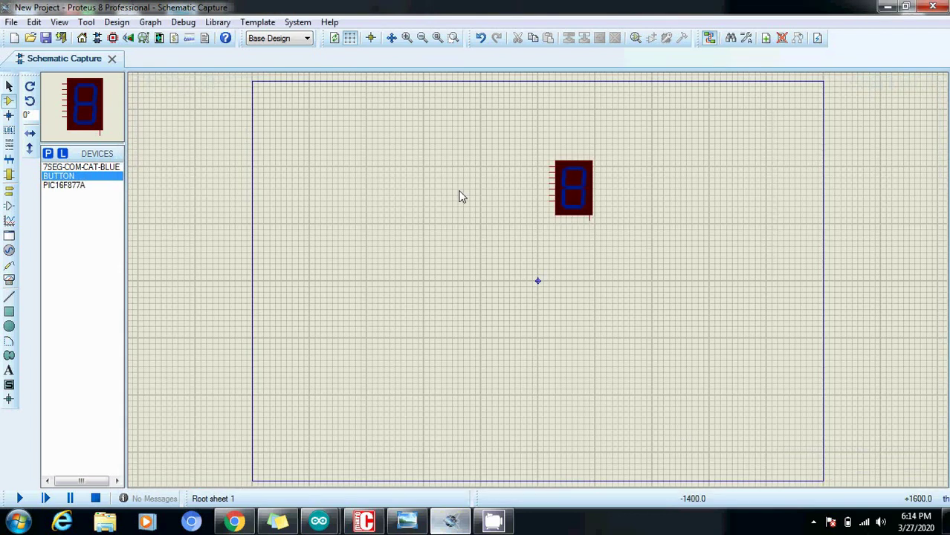
Place the push button below the 7-segment display
{"action": "left_click", "coordinate": [107, 168]}
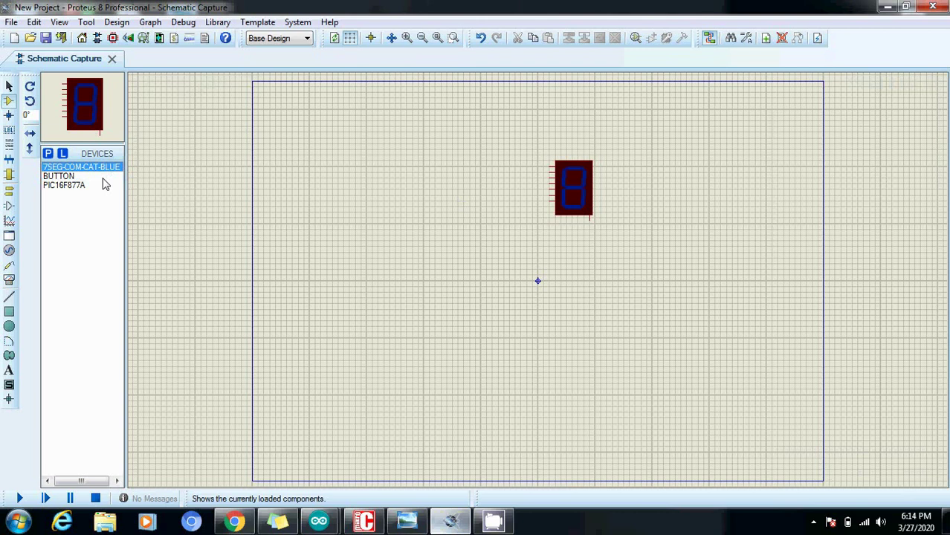
{"action": "left_click", "coordinate": [104, 177]}
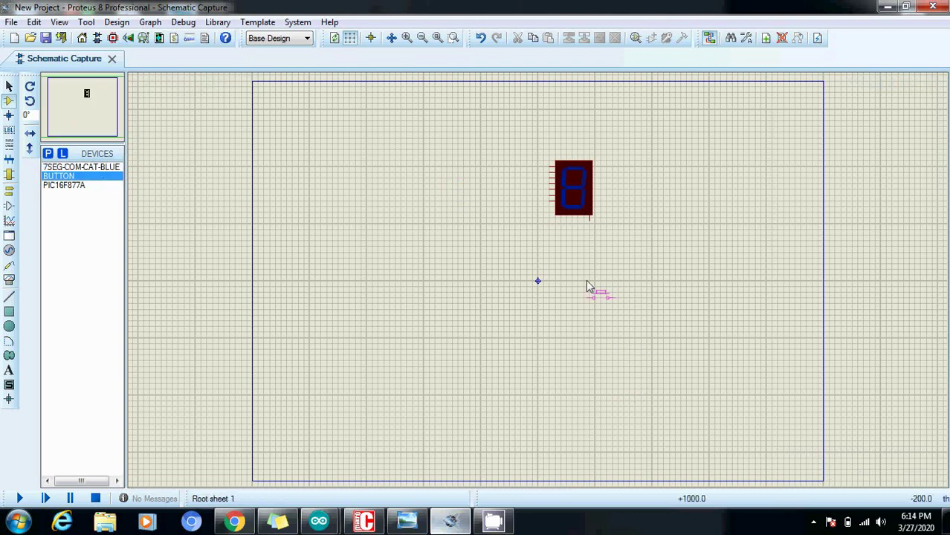
{"action": "left_click", "coordinate": [572, 268]}
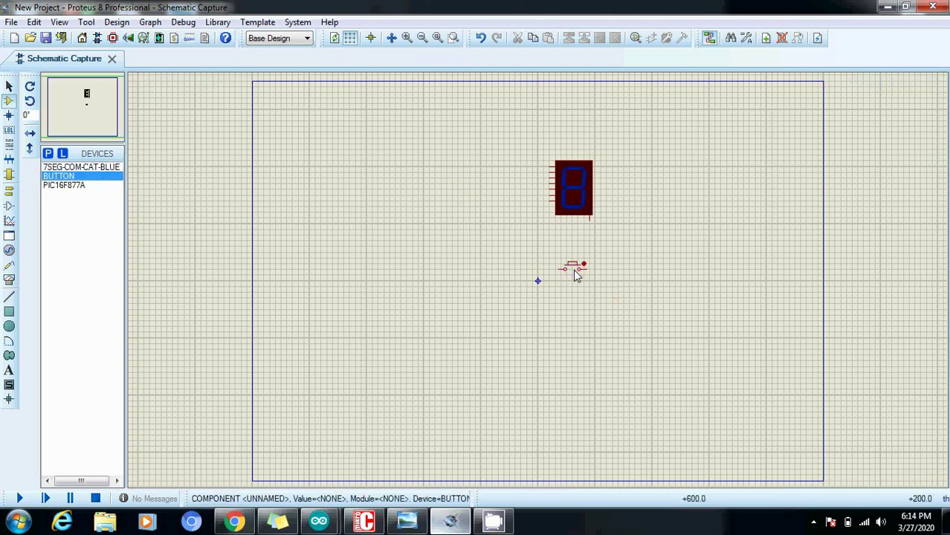
Place the PIC16F877A left of the display, zoom in, and pick up U1 to reposition it
{"action": "left_click", "coordinate": [105, 185]}
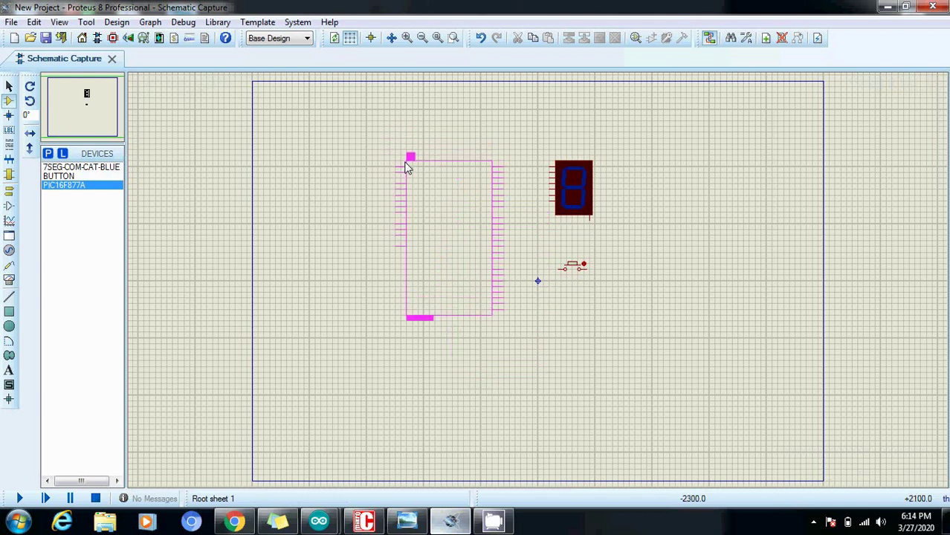
{"action": "left_click", "coordinate": [405, 172]}
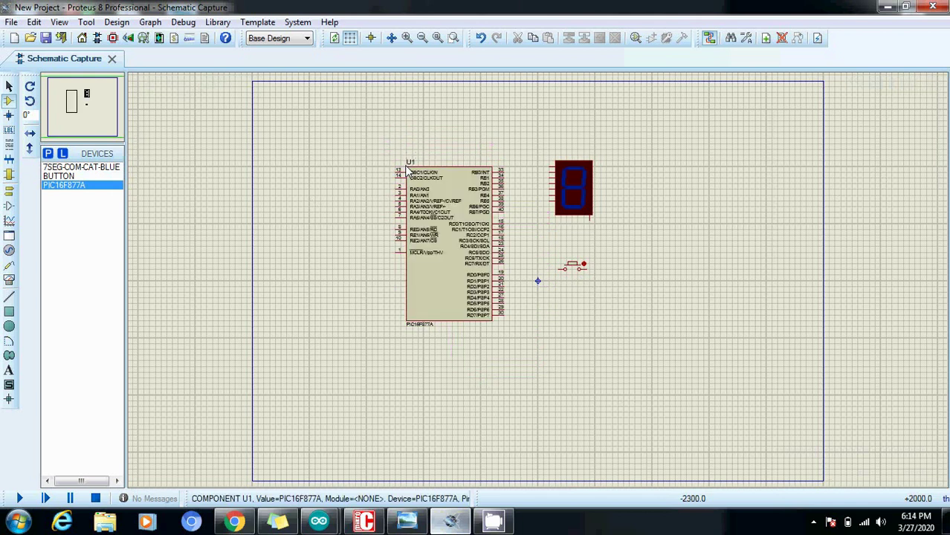
{"action": "left_click", "coordinate": [406, 38]}
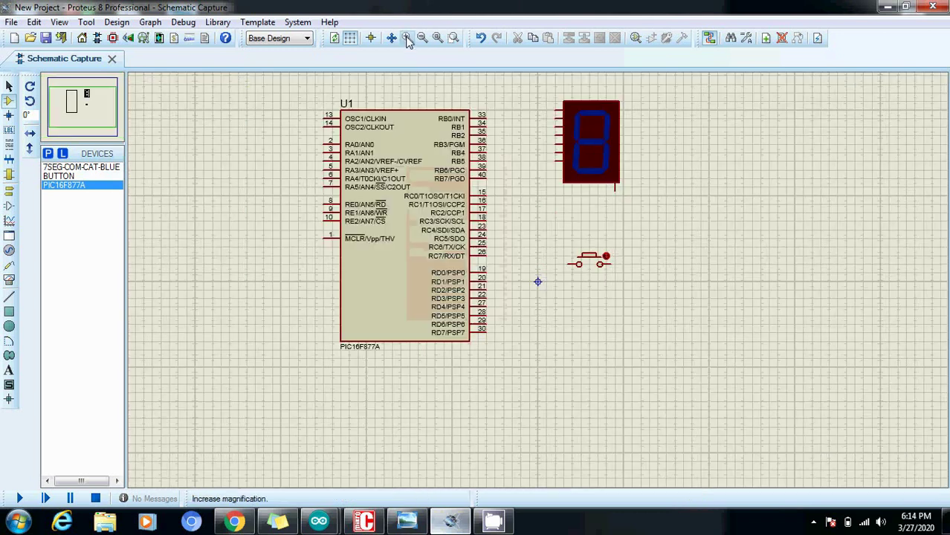
{"action": "right_click", "coordinate": [429, 149]}
{"action": "left_click", "coordinate": [487, 115]}
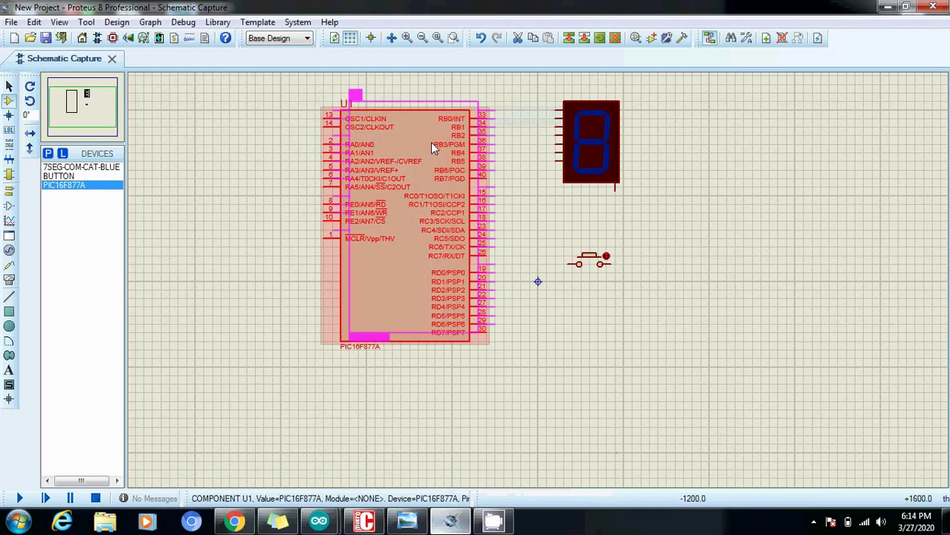
Drop U1 slightly up-right and wire RB0–RB2 to display segments A–C
{"action": "left_click", "coordinate": [431, 142]}
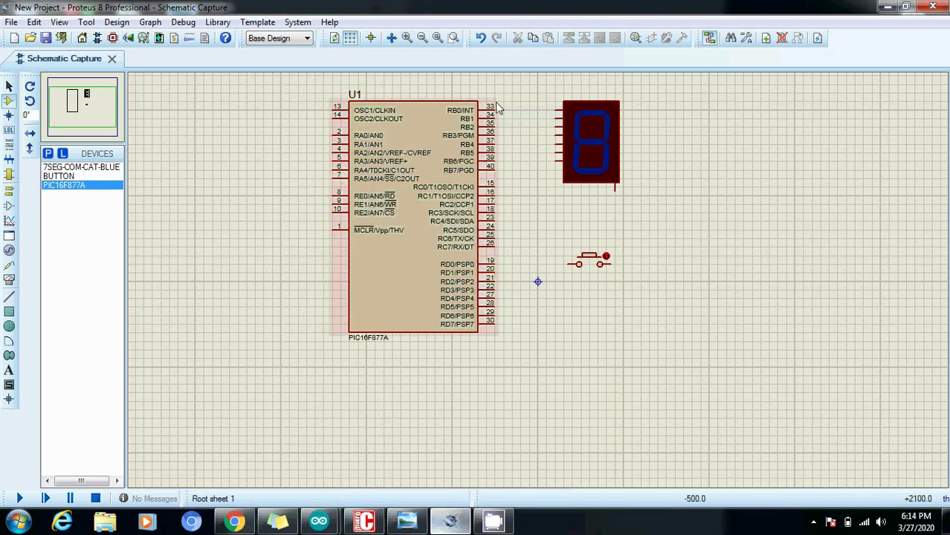
{"action": "left_click", "coordinate": [494, 111]}
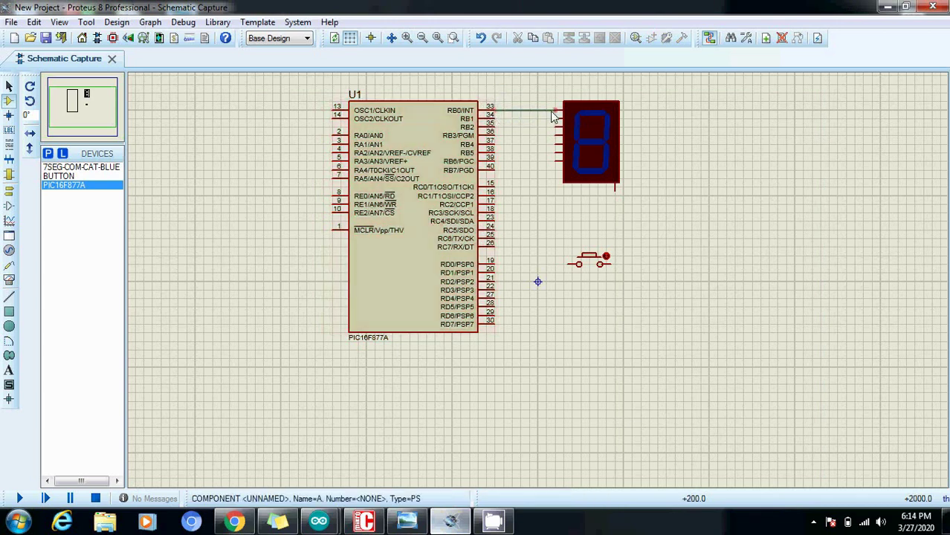
{"action": "left_click", "coordinate": [556, 110]}
{"action": "left_click", "coordinate": [556, 119]}
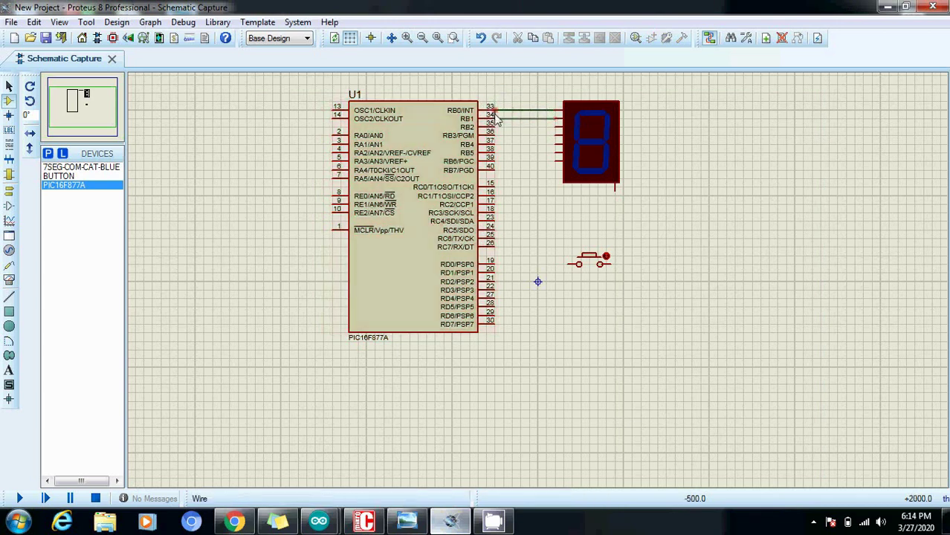
{"action": "left_click", "coordinate": [494, 118]}
{"action": "left_click", "coordinate": [495, 127]}
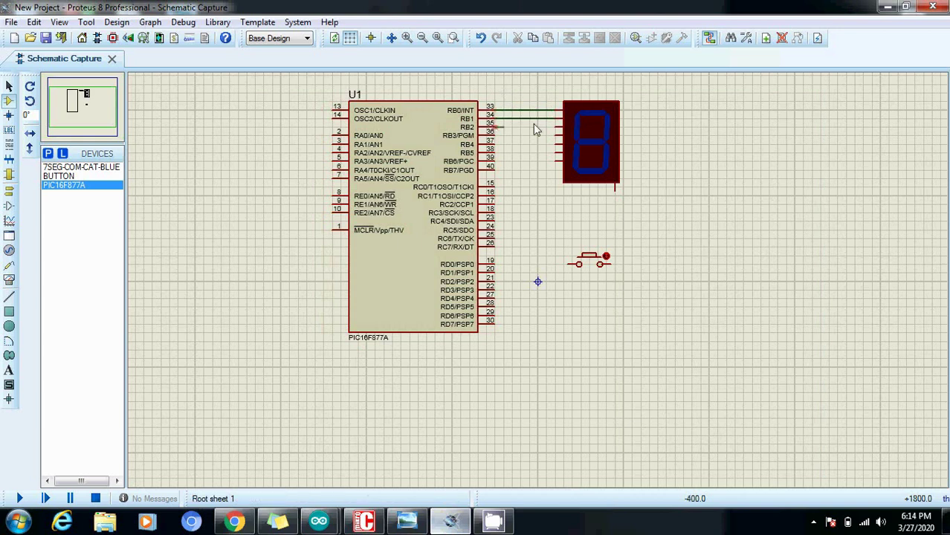
{"action": "left_click", "coordinate": [556, 128]}
Wire RB3–RB6 (pins 36–39) to display segments D–G
{"action": "left_click", "coordinate": [555, 136]}
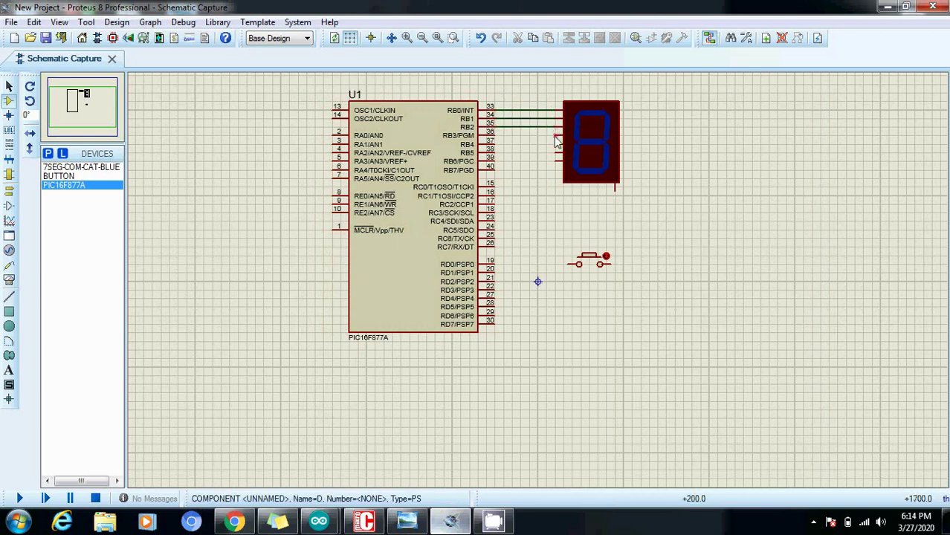
{"action": "left_click", "coordinate": [495, 136]}
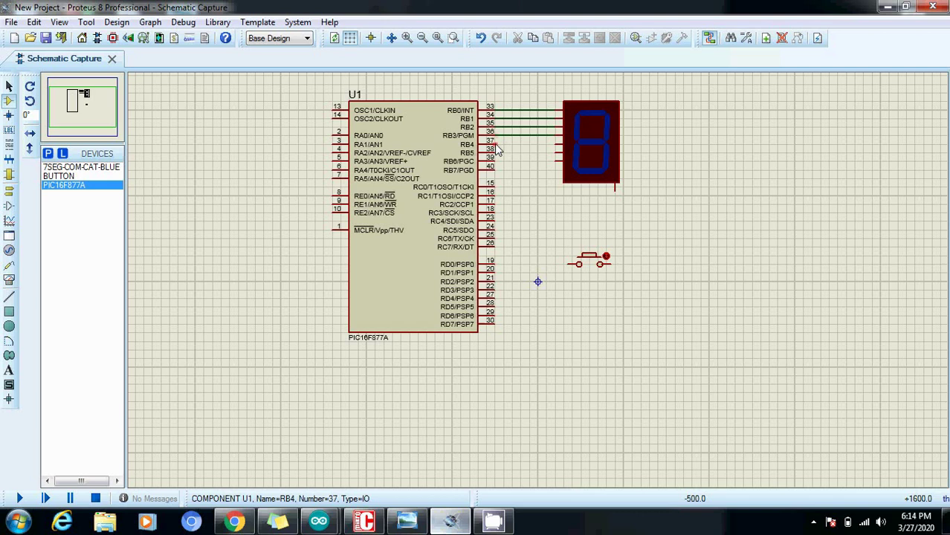
{"action": "left_click", "coordinate": [496, 145]}
{"action": "left_click", "coordinate": [556, 144]}
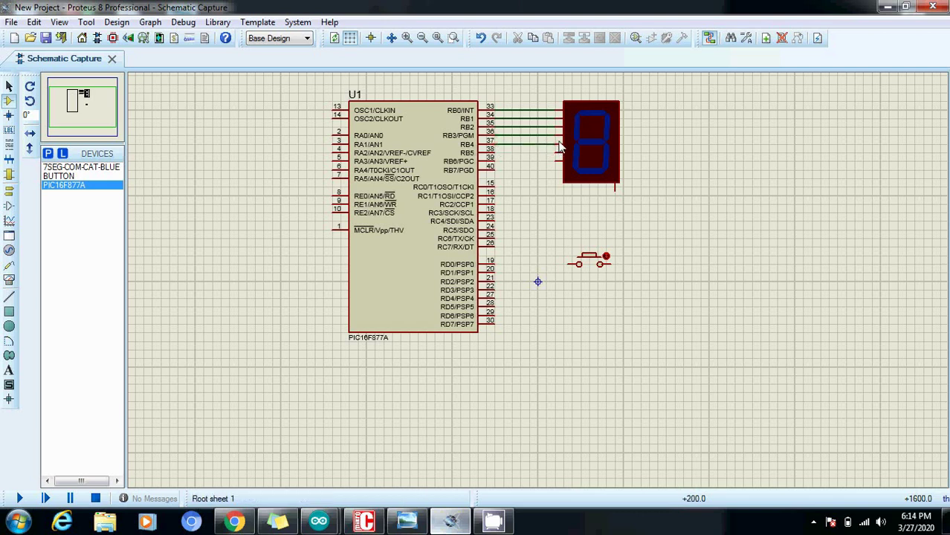
{"action": "left_click", "coordinate": [497, 154]}
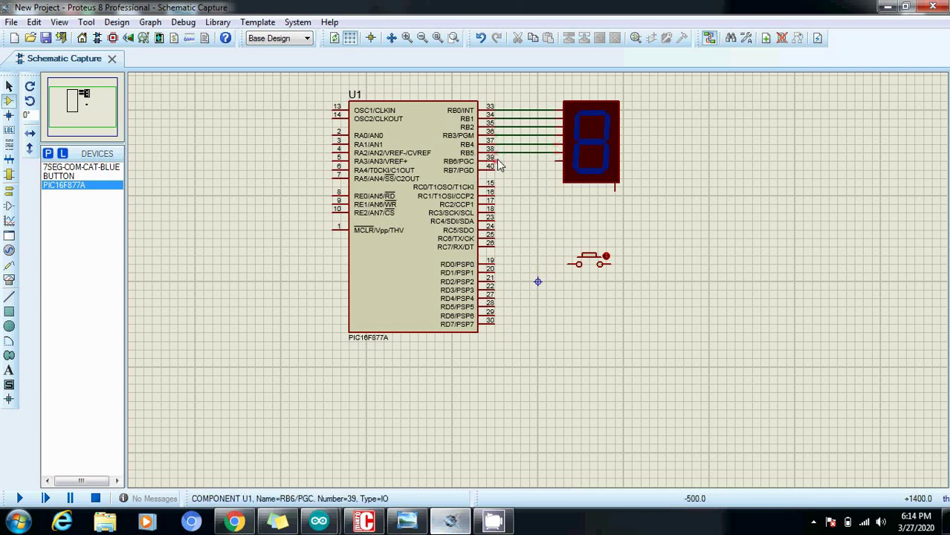
{"action": "left_click", "coordinate": [498, 160]}
{"action": "left_click", "coordinate": [556, 161]}
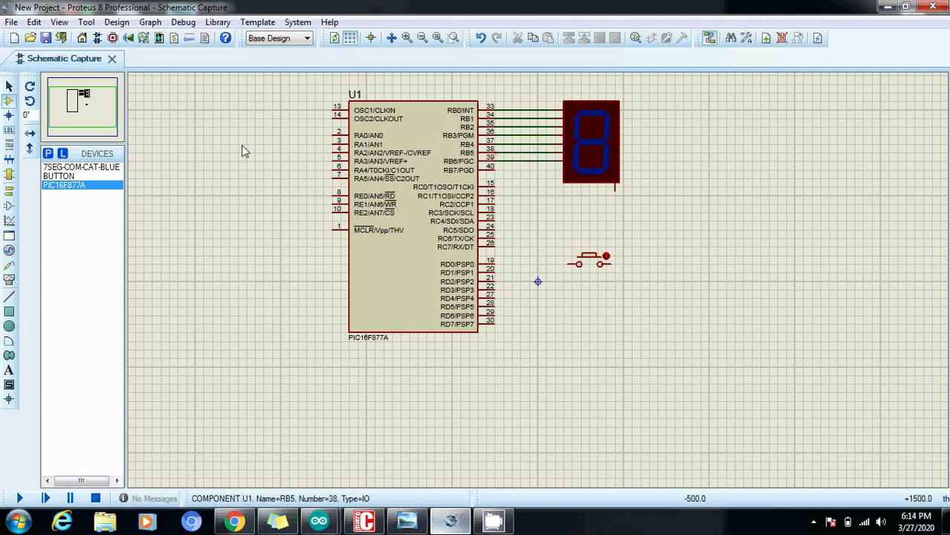
Place a GROUND terminal below the display and wire the display's common pin to it
{"action": "left_click", "coordinate": [9, 190]}
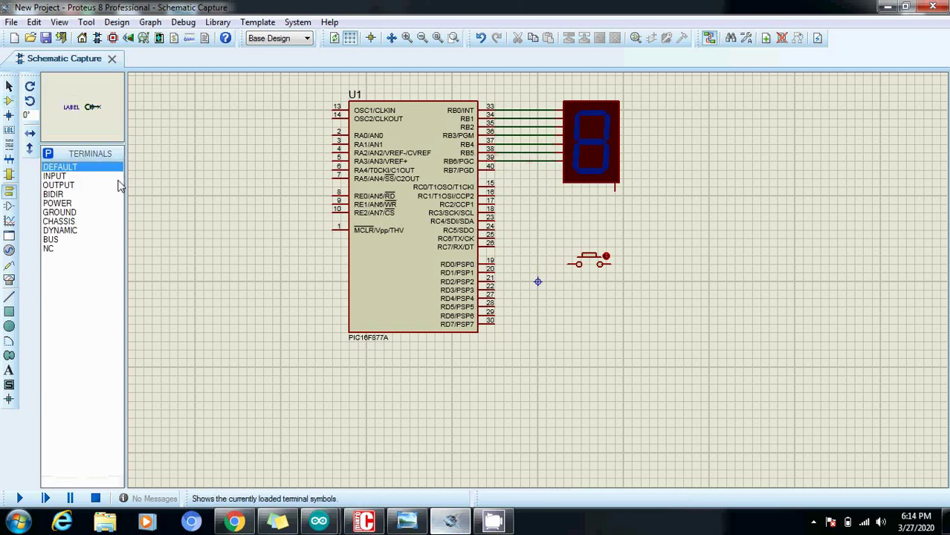
{"action": "left_click", "coordinate": [108, 211]}
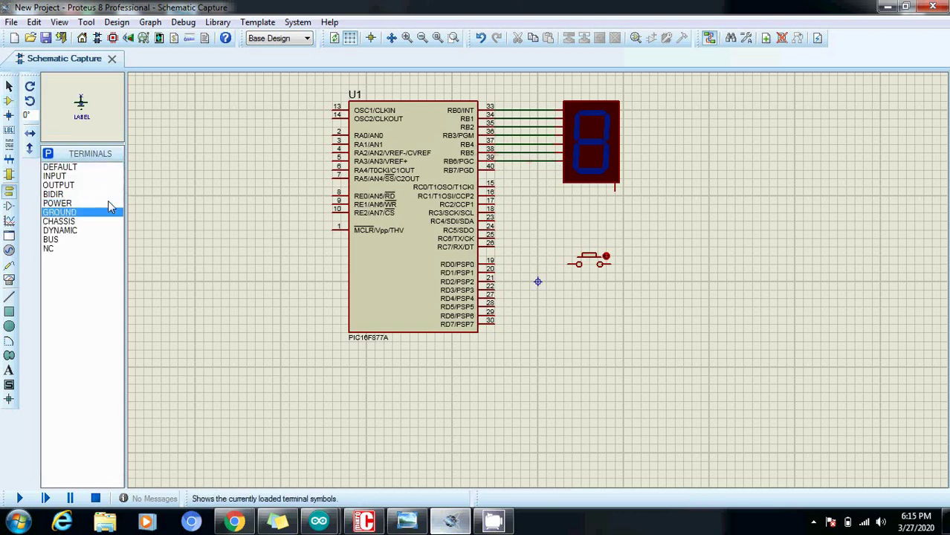
{"action": "left_click", "coordinate": [617, 219]}
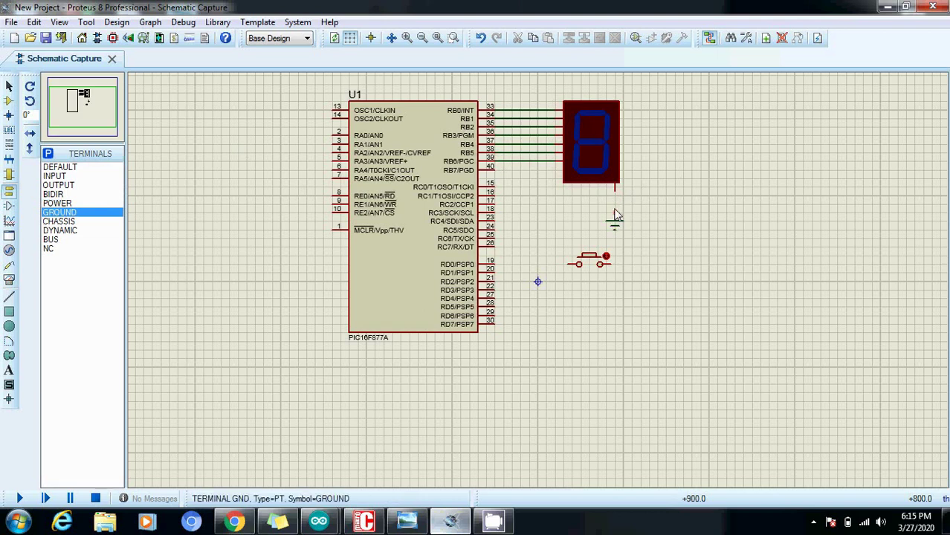
{"action": "left_click", "coordinate": [616, 218]}
{"action": "left_click", "coordinate": [615, 190]}
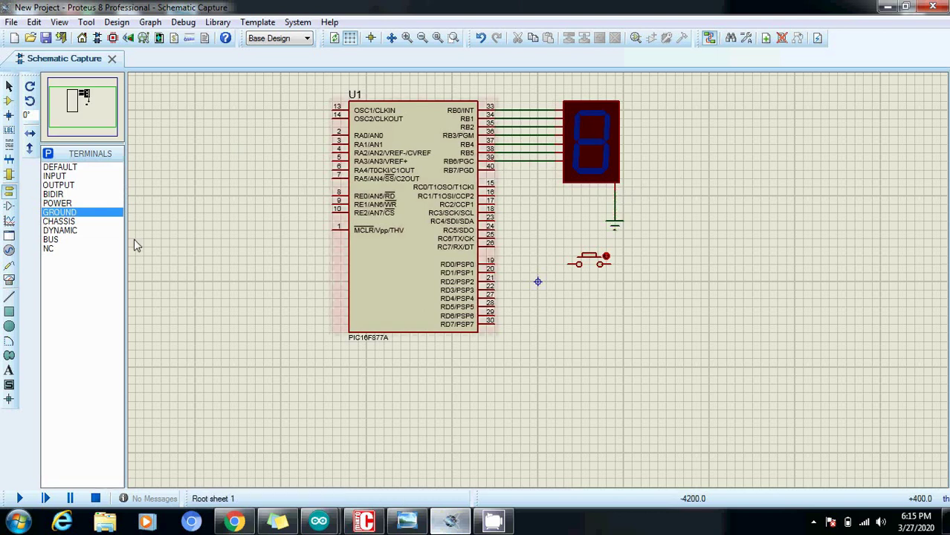
Wire U1's RC7 pin 26 to the push button's left terminal
{"action": "left_click", "coordinate": [498, 246]}
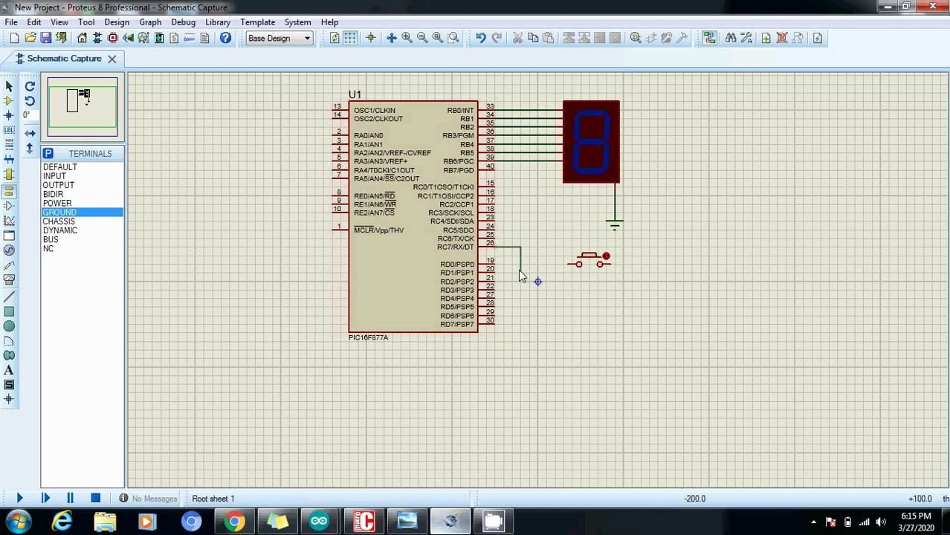
{"action": "left_click", "coordinate": [567, 267]}
{"action": "left_click", "coordinate": [9, 100]}
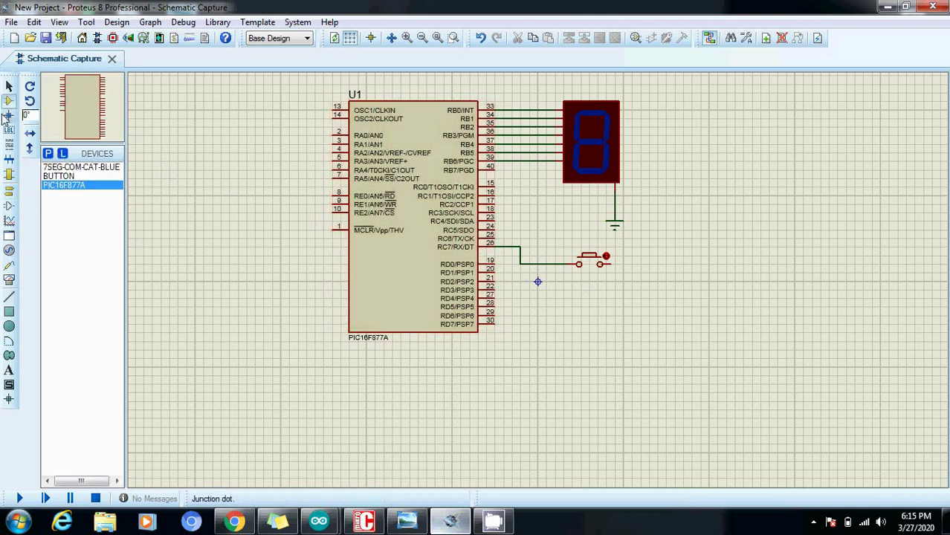
Ground the push button's right pin with a new ground terminal
{"action": "left_click", "coordinate": [9, 190]}
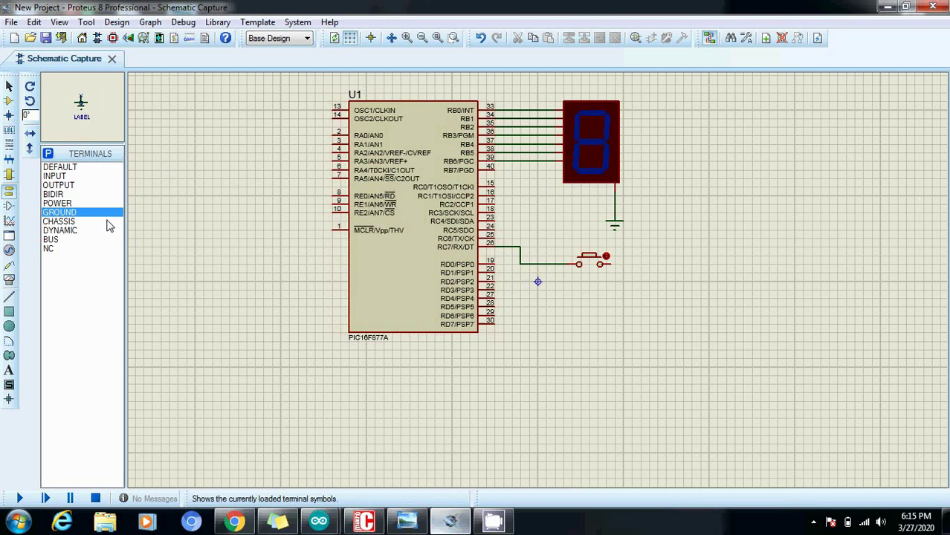
{"action": "left_click", "coordinate": [630, 288]}
{"action": "left_click", "coordinate": [632, 281]}
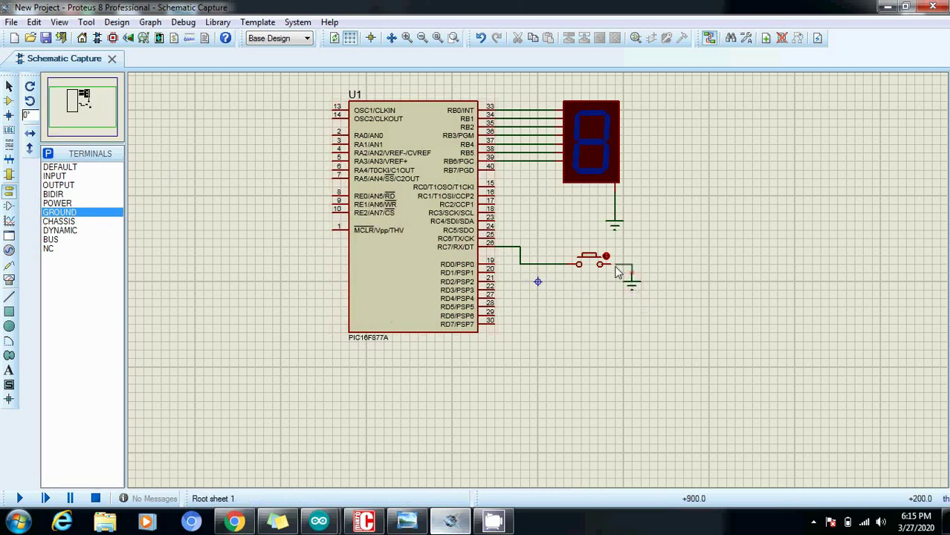
{"action": "left_click", "coordinate": [632, 274]}
{"action": "left_click", "coordinate": [601, 264]}
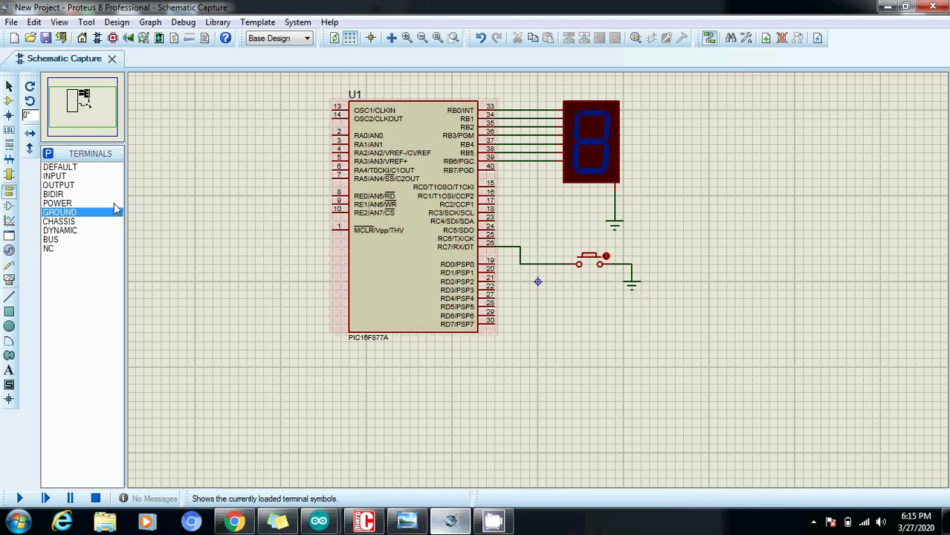
Add a +5V power terminal above the RC7 wire and connect it down to that wire
{"action": "left_click", "coordinate": [112, 203]}
{"action": "left_click", "coordinate": [537, 241]}
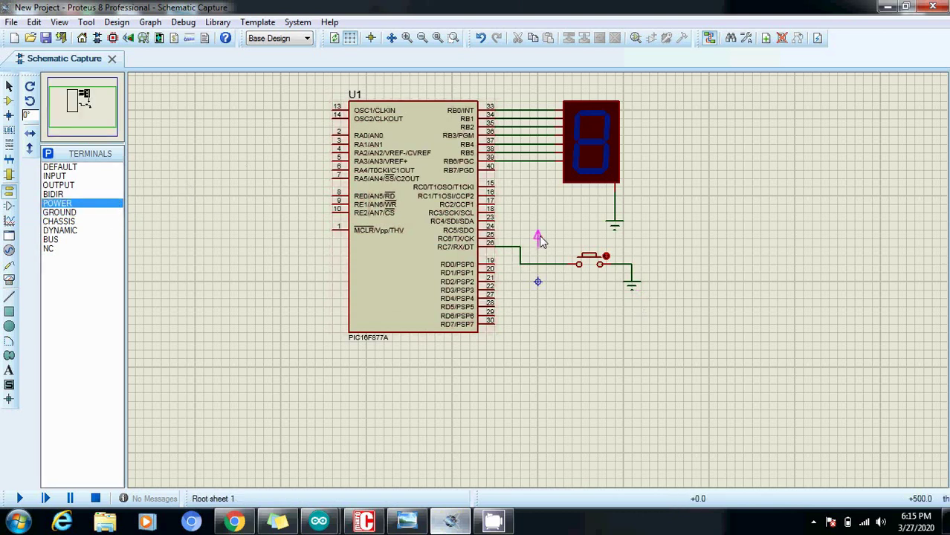
{"action": "left_click", "coordinate": [538, 242]}
{"action": "left_click", "coordinate": [537, 246]}
{"action": "left_click", "coordinate": [537, 264]}
{"action": "double_click", "coordinate": [540, 239]}
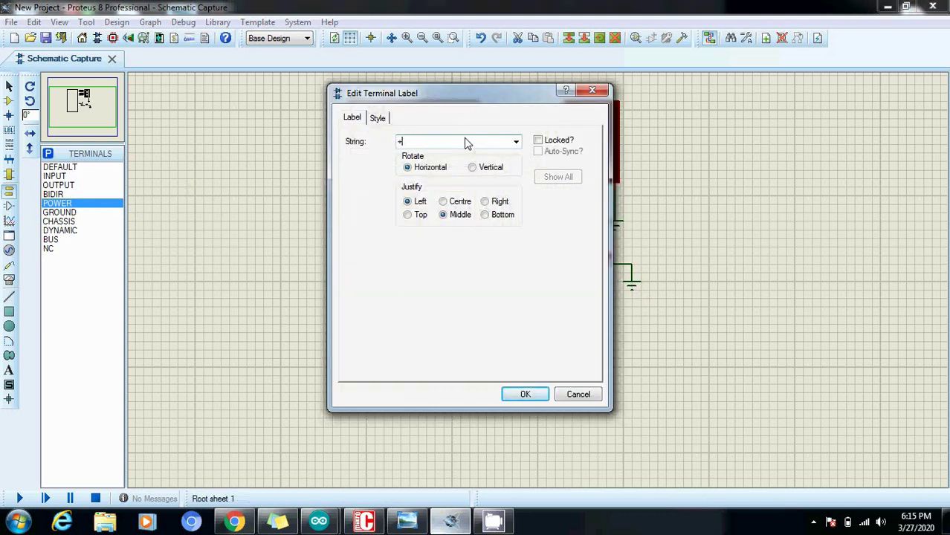
{"action": "key", "text": "Return"}
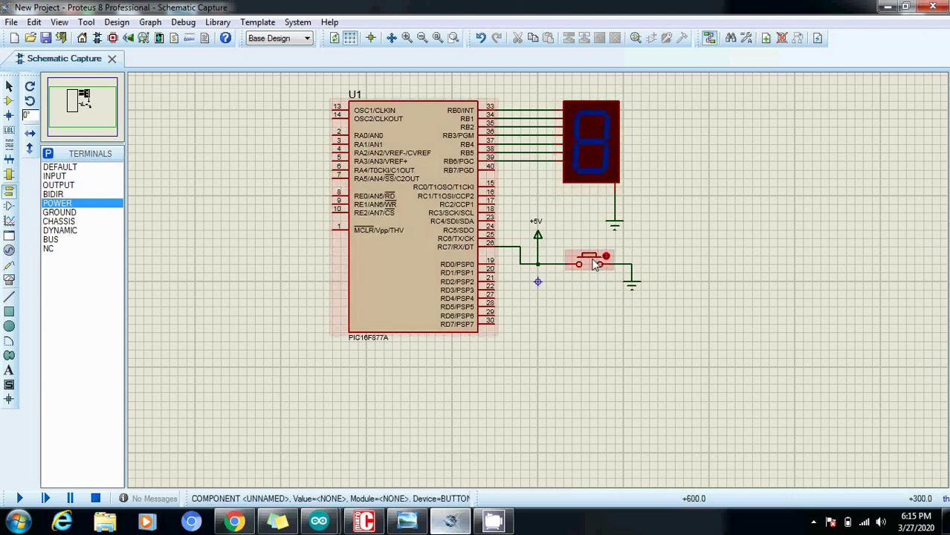
Bring the mikroC compiler with MyProject.c to the front
{"action": "left_click", "coordinate": [364, 522]}
{"action": "left_click", "coordinate": [368, 524]}
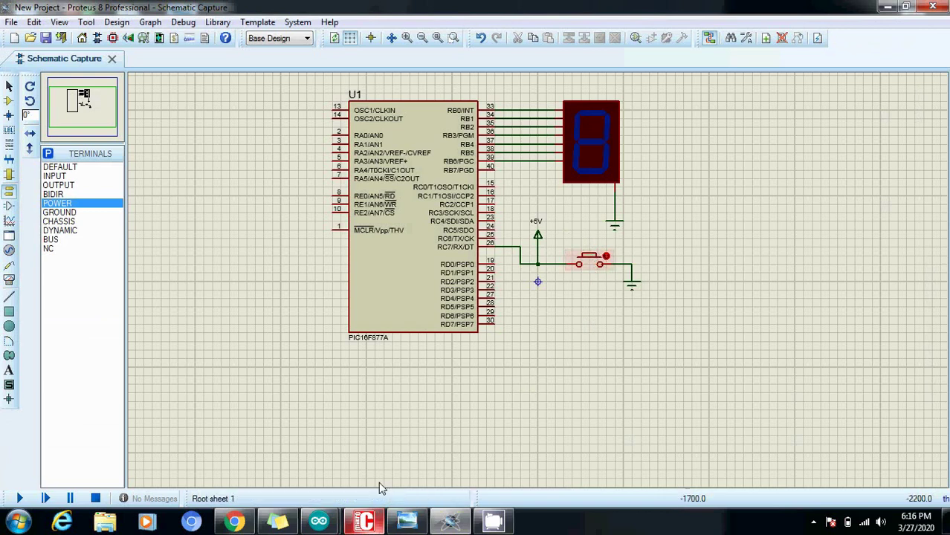
{"action": "left_click", "coordinate": [374, 524]}
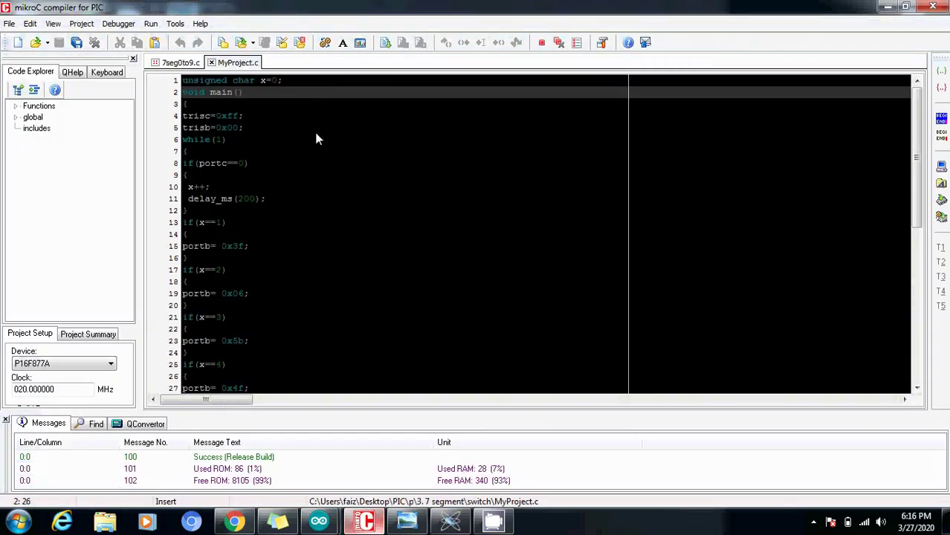
Select all the counter code in MyProject.c and scroll back to line 1
{"action": "left_click", "coordinate": [291, 86]}
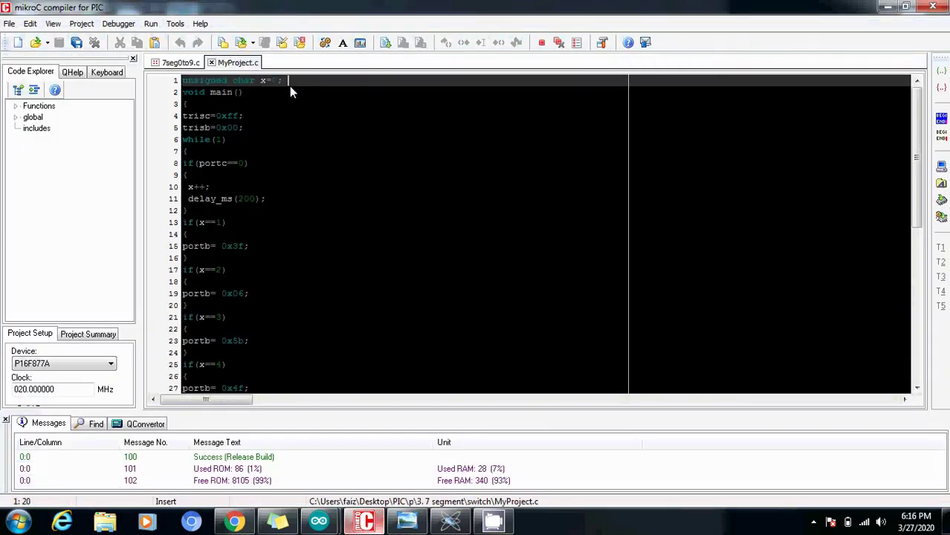
{"action": "left_click", "coordinate": [354, 177]}
{"action": "key", "text": "ctrl+a"}
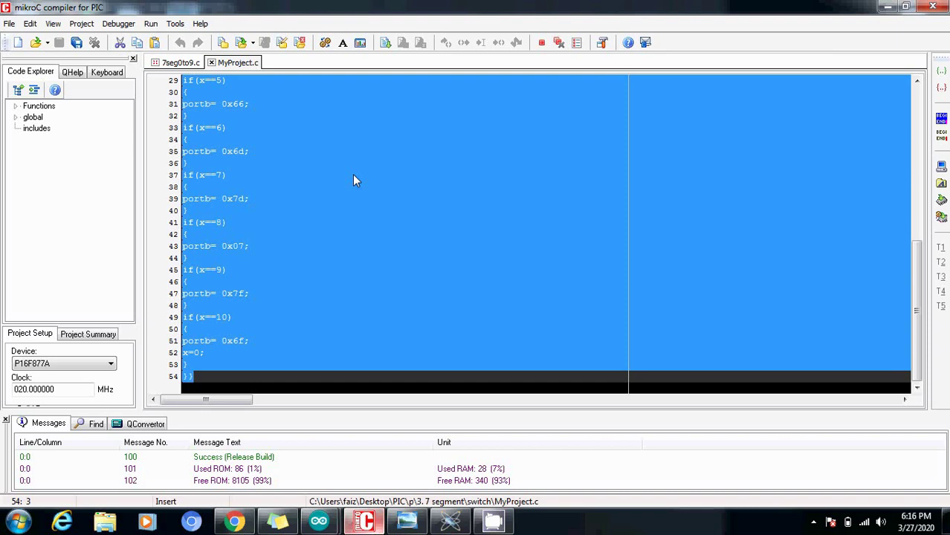
{"action": "left_click_drag", "start_coordinate": [918, 309], "coordinate": [919, 94]}
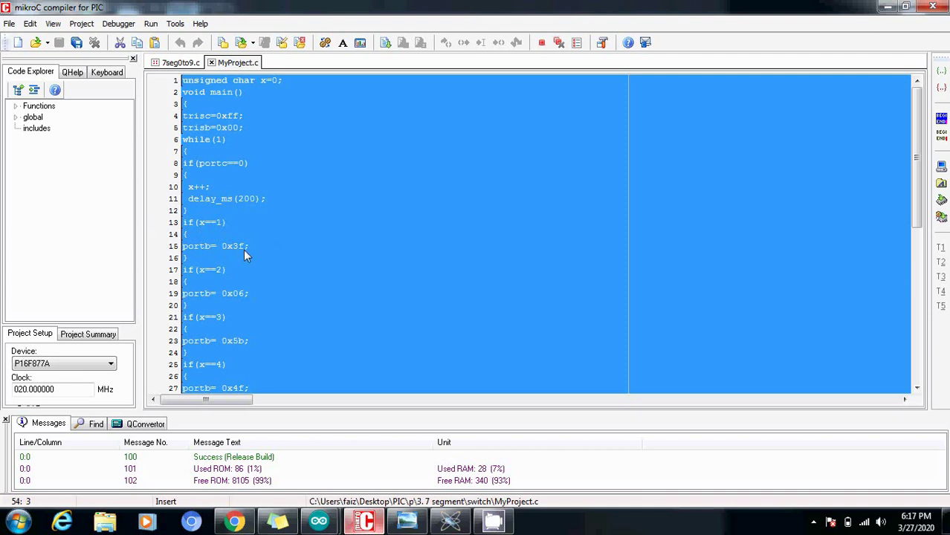
Check the common-cathode hex code table photo, then return to MyProject.c
{"action": "left_click", "coordinate": [406, 521]}
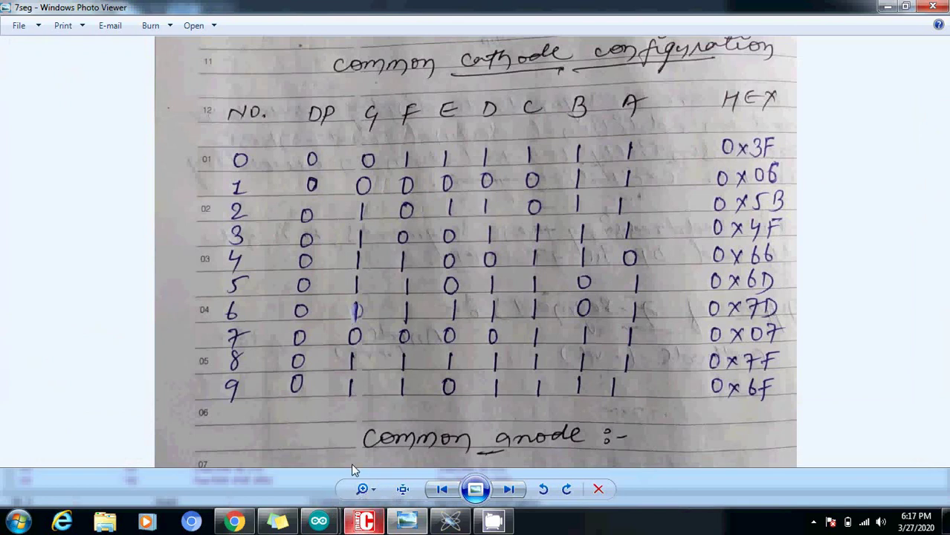
{"action": "left_click", "coordinate": [359, 522]}
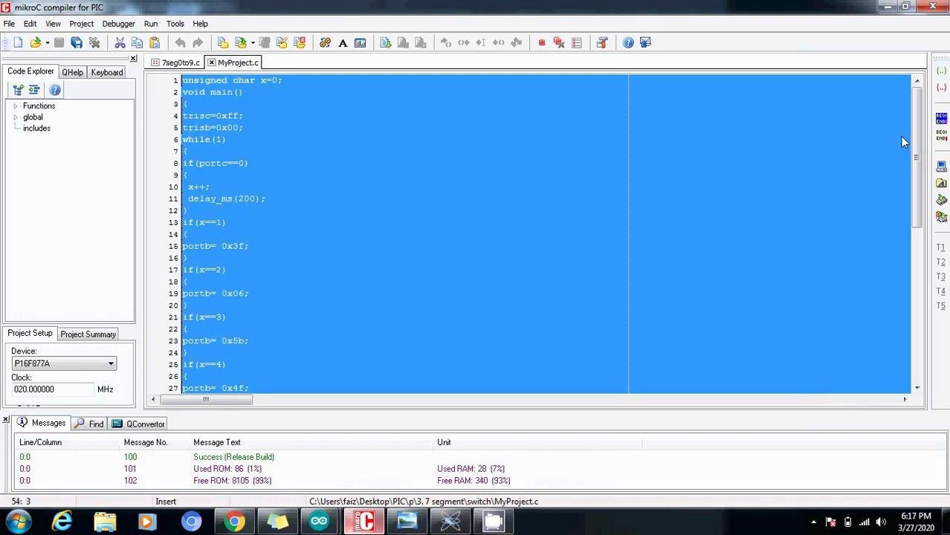
Rebuild MyProject.c into a hex file past an access-violation error, then return to Proteus
{"action": "left_click_drag", "start_coordinate": [912, 128], "coordinate": [915, 180]}
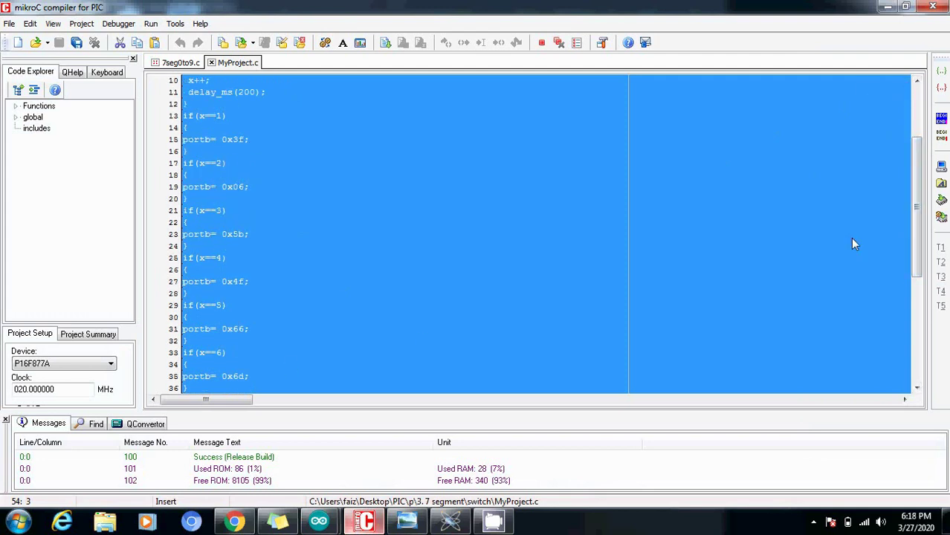
{"action": "left_click_drag", "start_coordinate": [918, 197], "coordinate": [918, 308]}
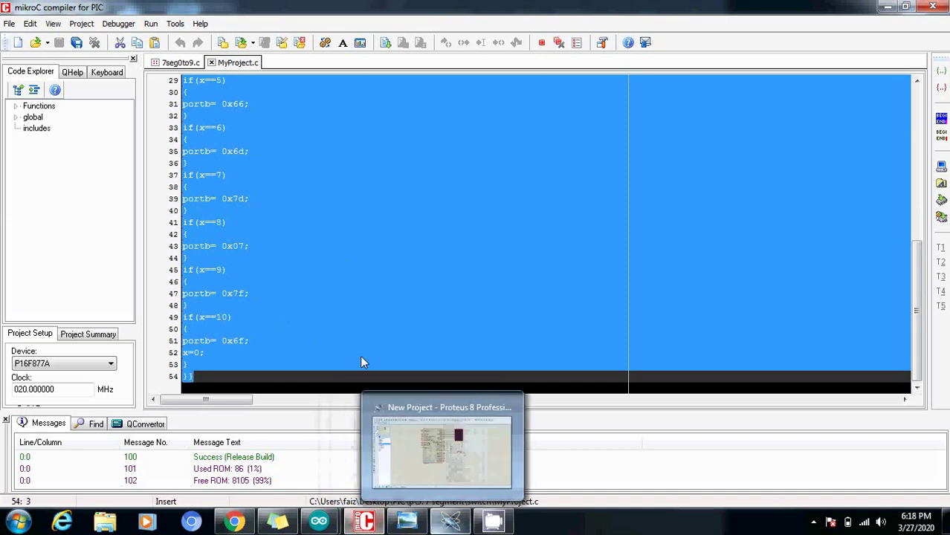
{"action": "left_click", "coordinate": [326, 43]}
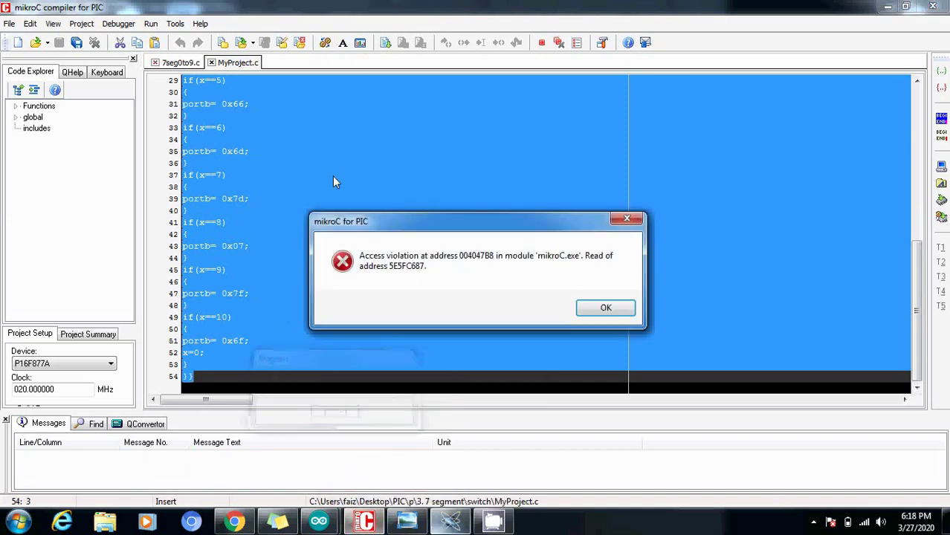
{"action": "key", "text": "Return"}
{"action": "left_click", "coordinate": [326, 43]}
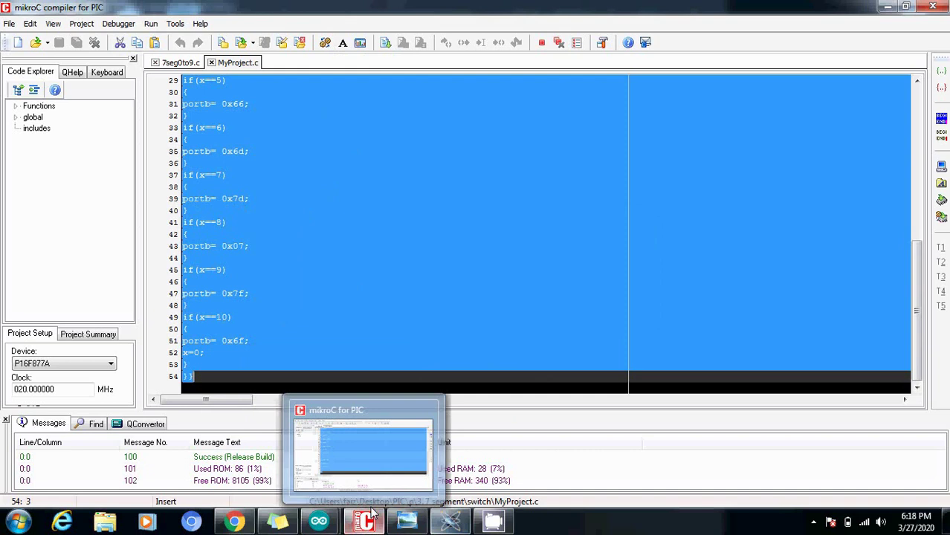
{"action": "left_click", "coordinate": [450, 523]}
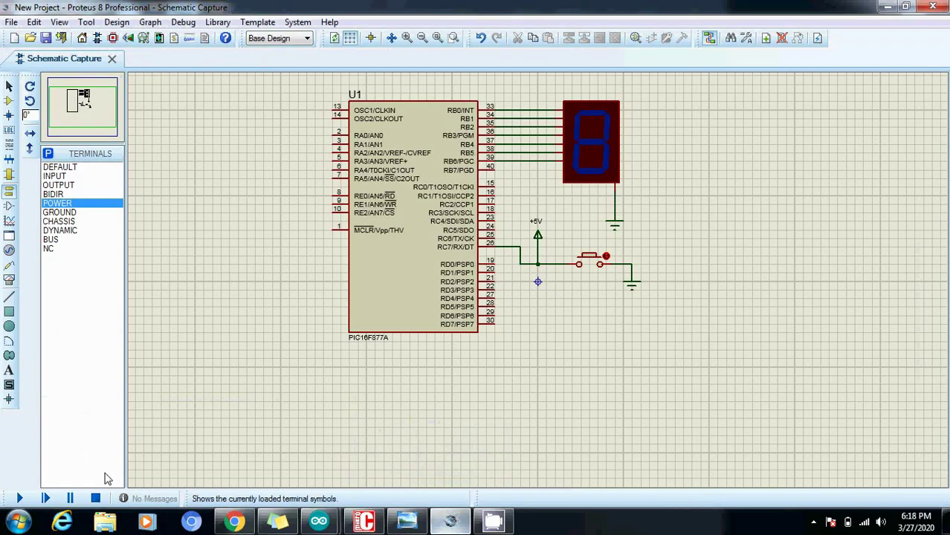
After the failed simulation start, load MyProject.hex into U1 and set its clock to 20MHz
{"action": "left_click", "coordinate": [20, 499]}
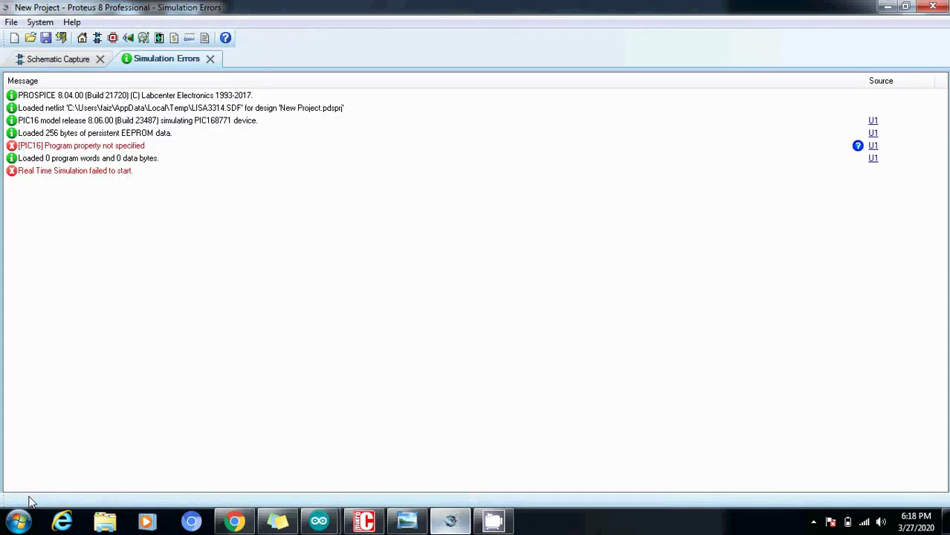
{"action": "left_click", "coordinate": [210, 58]}
{"action": "double_click", "coordinate": [421, 190]}
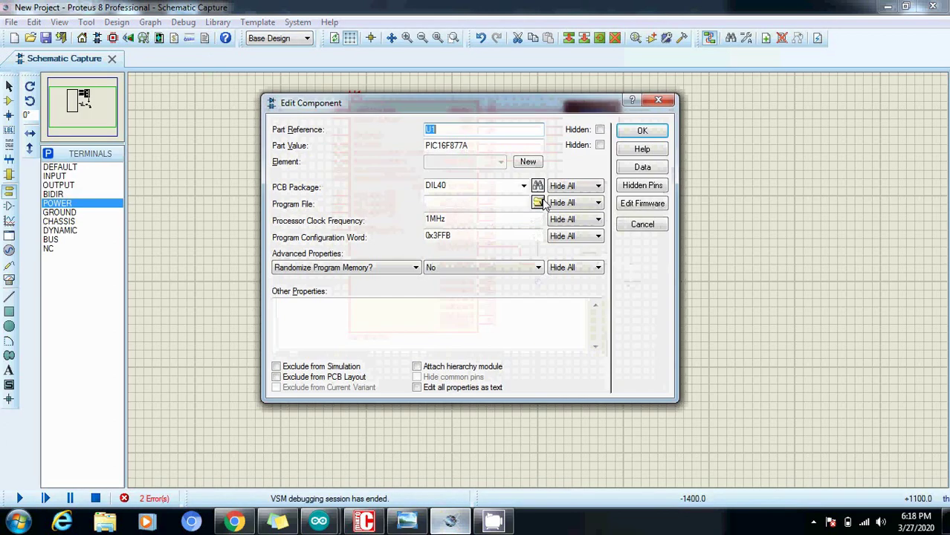
{"action": "left_click", "coordinate": [537, 203]}
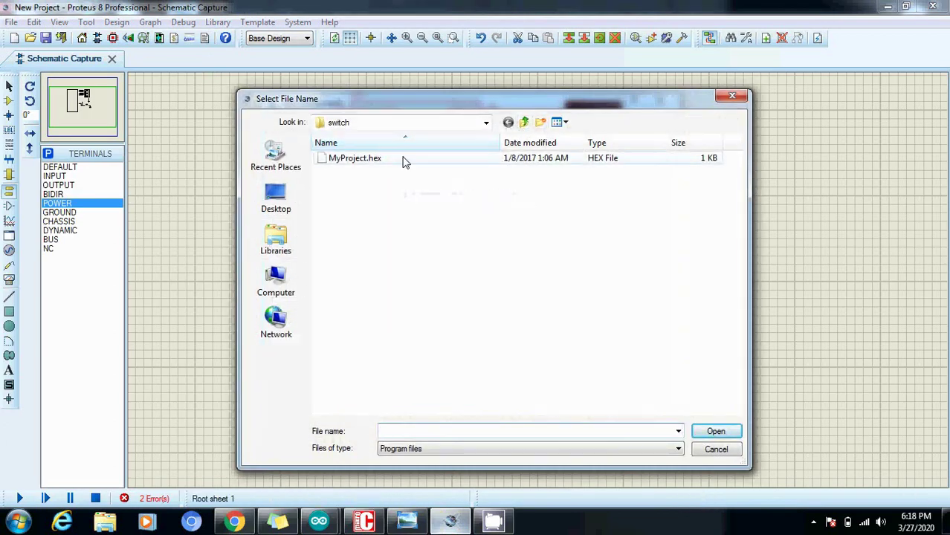
{"action": "double_click", "coordinate": [405, 162]}
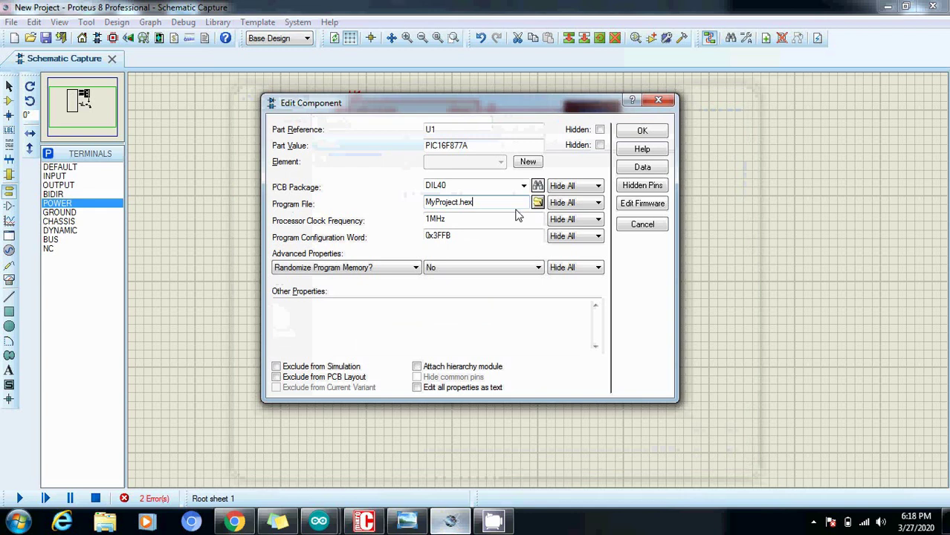
{"action": "left_click", "coordinate": [429, 222]}
{"action": "key", "text": "BackSpace"}
{"action": "type", "text": "20"}
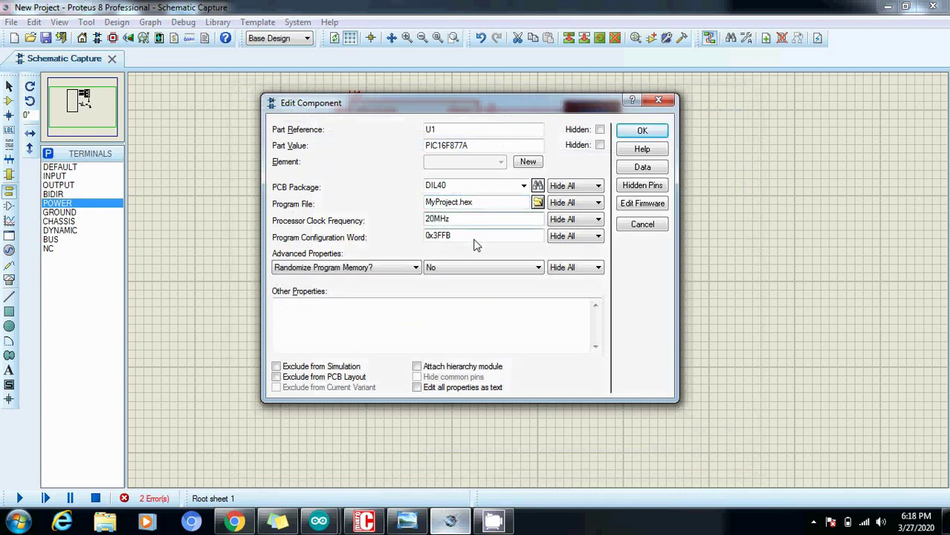
{"action": "key", "text": "Return"}
Run the simulation and press the push button to count up the first digits
{"action": "left_click", "coordinate": [279, 300]}
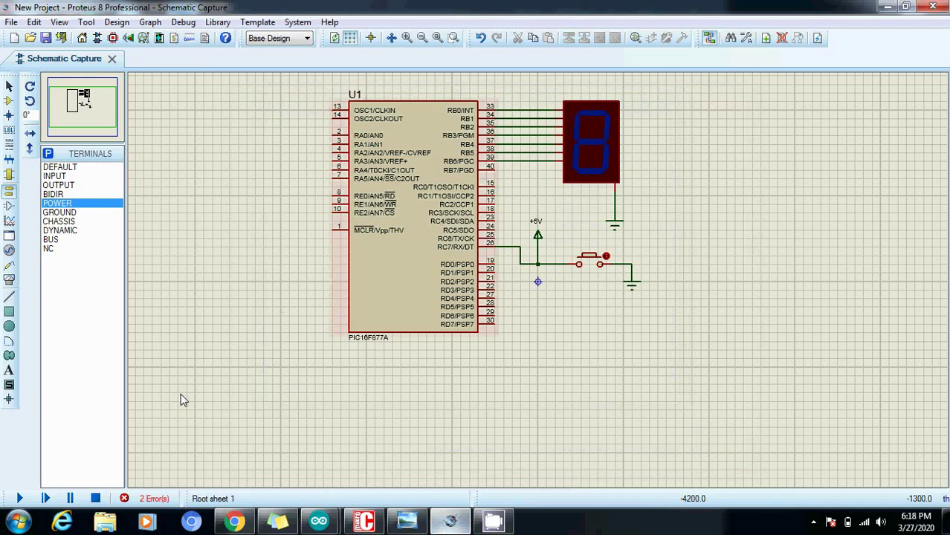
{"action": "left_click", "coordinate": [19, 498]}
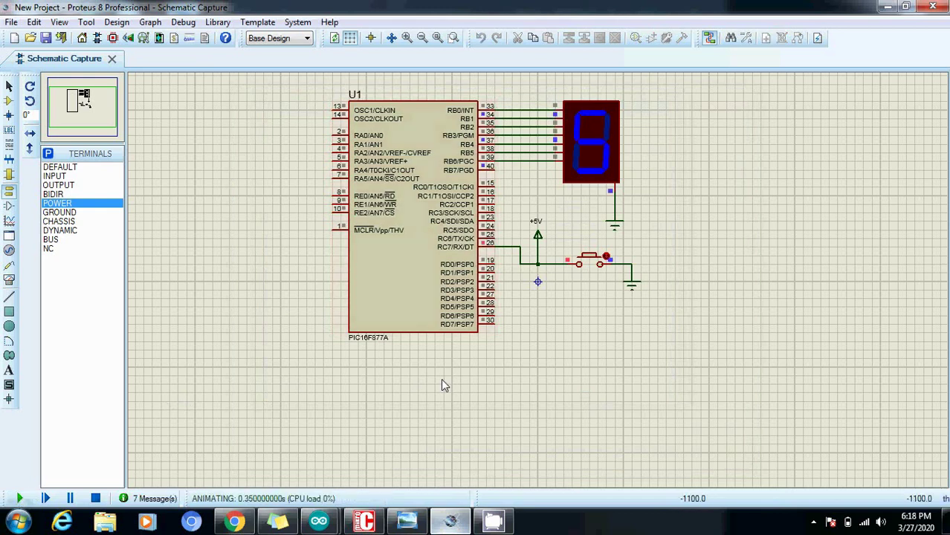
{"action": "left_click", "coordinate": [592, 262]}
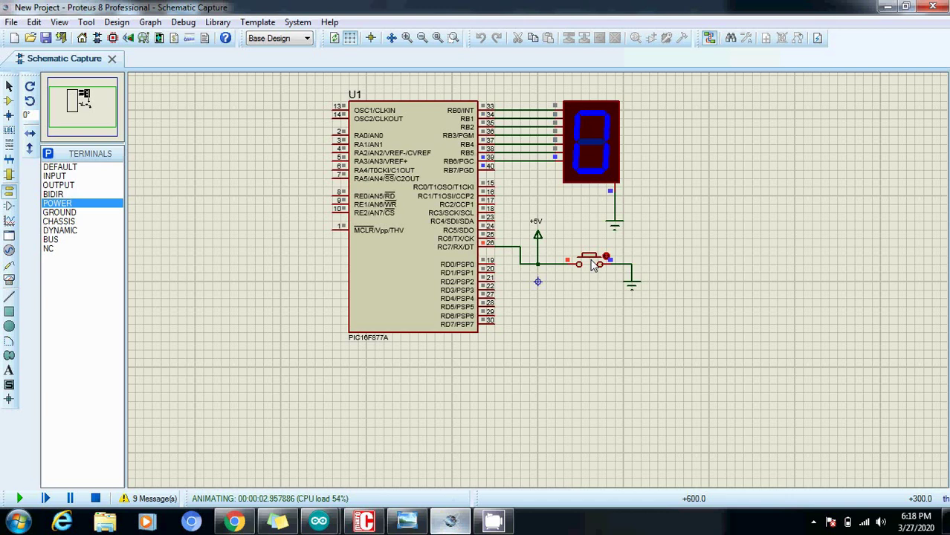
{"action": "left_click", "coordinate": [592, 261]}
{"action": "left_click", "coordinate": [592, 261]}
{"action": "left_click", "coordinate": [592, 261]}
Keep pressing the button through the remaining digits, then bring mikroC to the front
{"action": "left_click", "coordinate": [592, 264]}
{"action": "left_click", "coordinate": [592, 264]}
{"action": "left_click", "coordinate": [592, 264]}
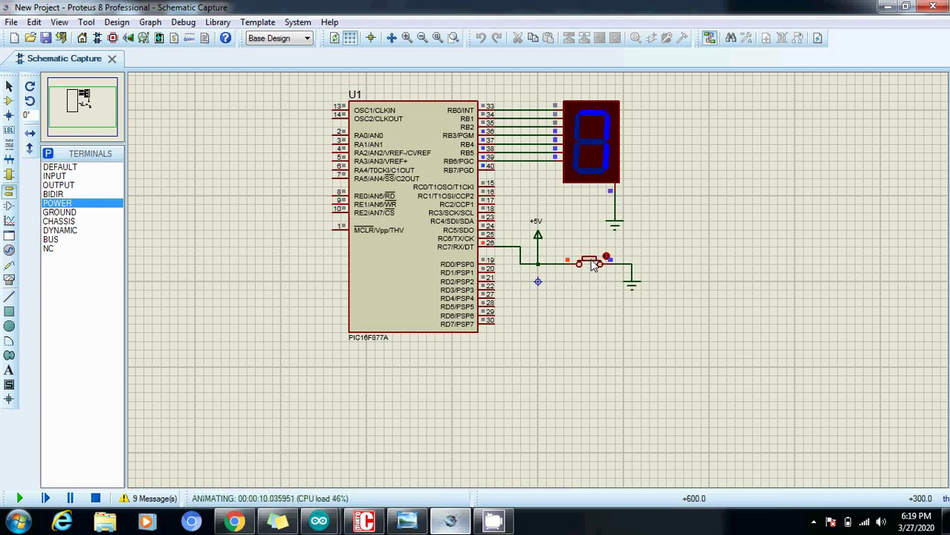
{"action": "left_click", "coordinate": [592, 264]}
{"action": "left_click", "coordinate": [592, 264]}
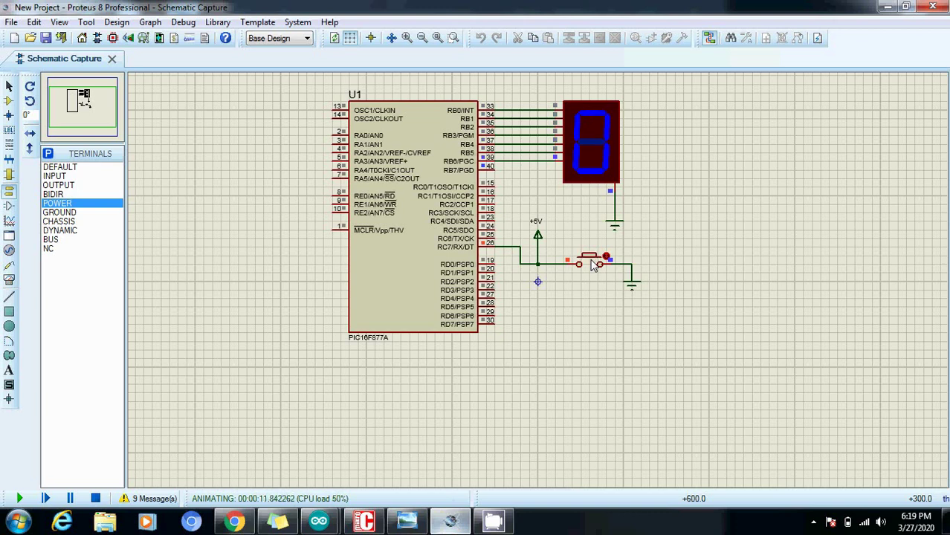
{"action": "left_click", "coordinate": [364, 524]}
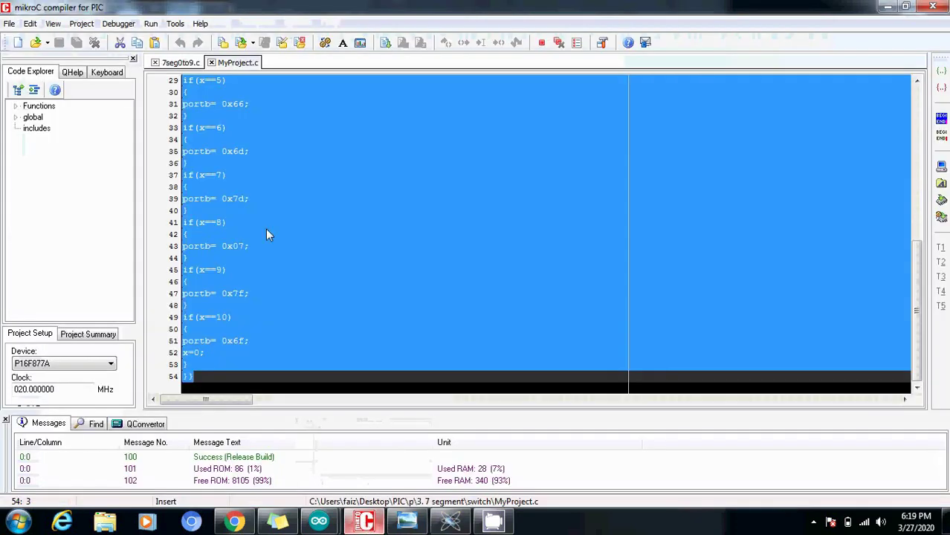
Scroll through MyProject.c to review the counter code, then return to the running Proteus simulation
{"action": "left_click_drag", "start_coordinate": [912, 305], "coordinate": [913, 149]}
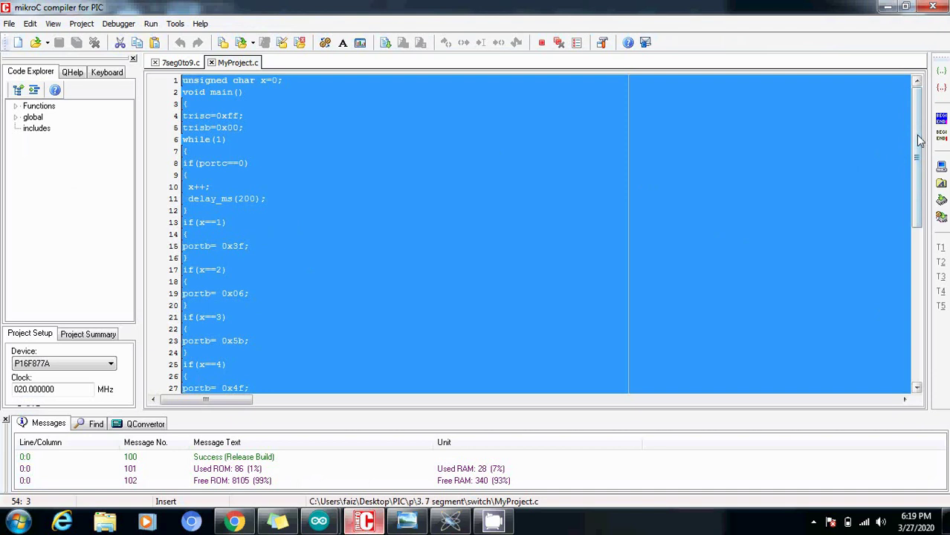
{"action": "mouse_move", "coordinate": [917, 142]}
{"action": "left_mouse_down"}
{"action": "mouse_move", "coordinate": [922, 236]}
{"action": "mouse_move", "coordinate": [915, 141]}
{"action": "left_mouse_up"}
{"action": "left_click_drag", "start_coordinate": [917, 136], "coordinate": [904, 298]}
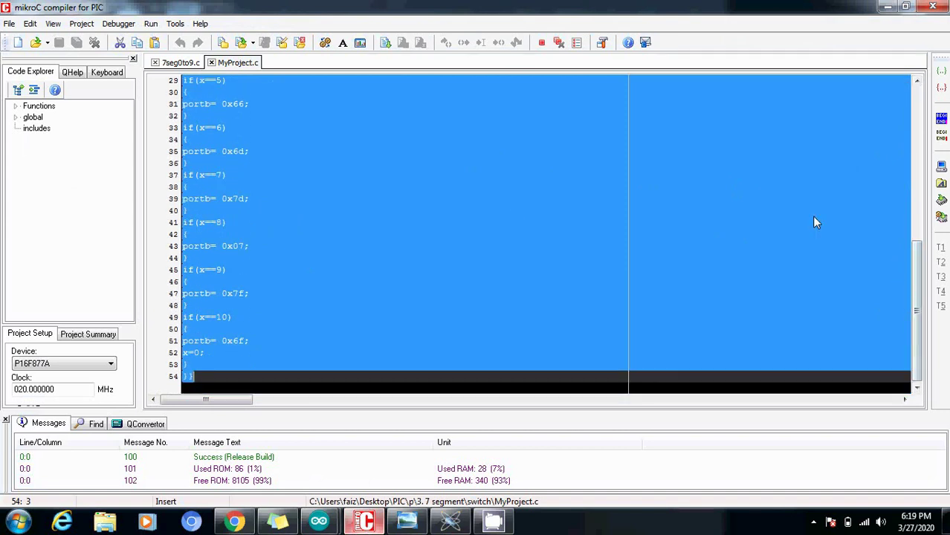
{"action": "left_click", "coordinate": [917, 110]}
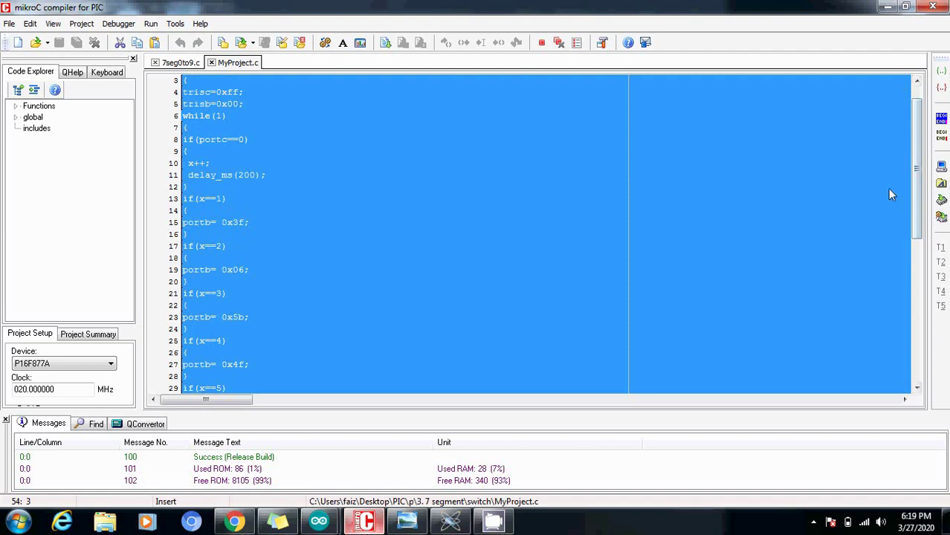
{"action": "left_click_drag", "start_coordinate": [919, 125], "coordinate": [919, 116]}
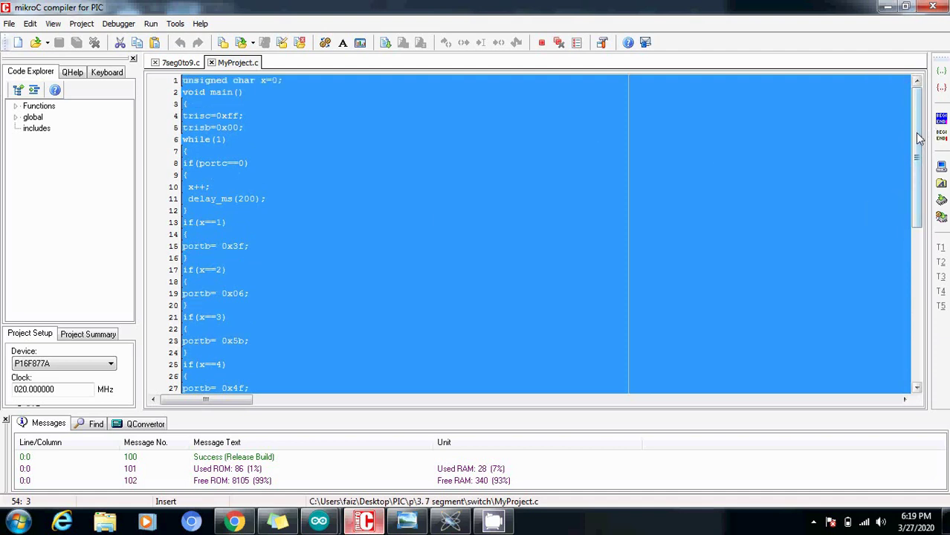
{"action": "left_click_drag", "start_coordinate": [919, 138], "coordinate": [909, 237]}
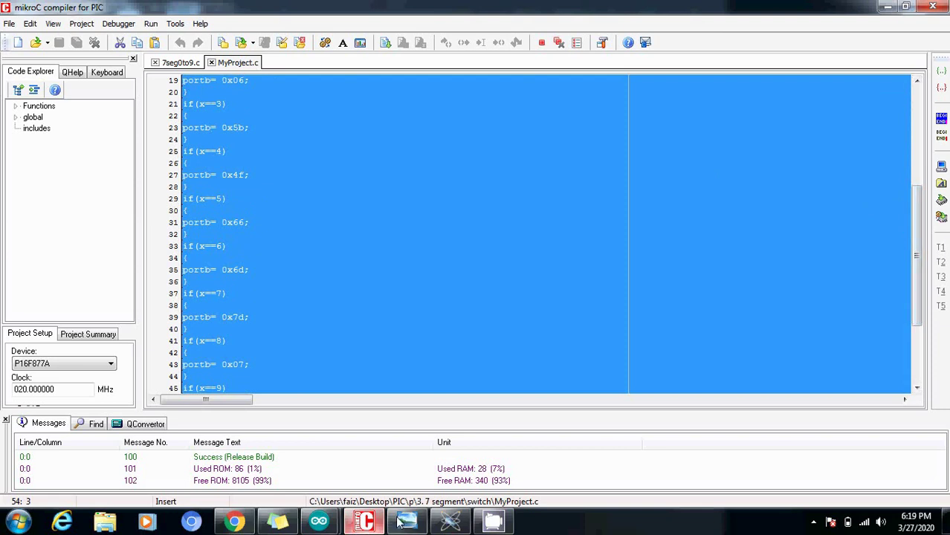
{"action": "left_click", "coordinate": [449, 522]}
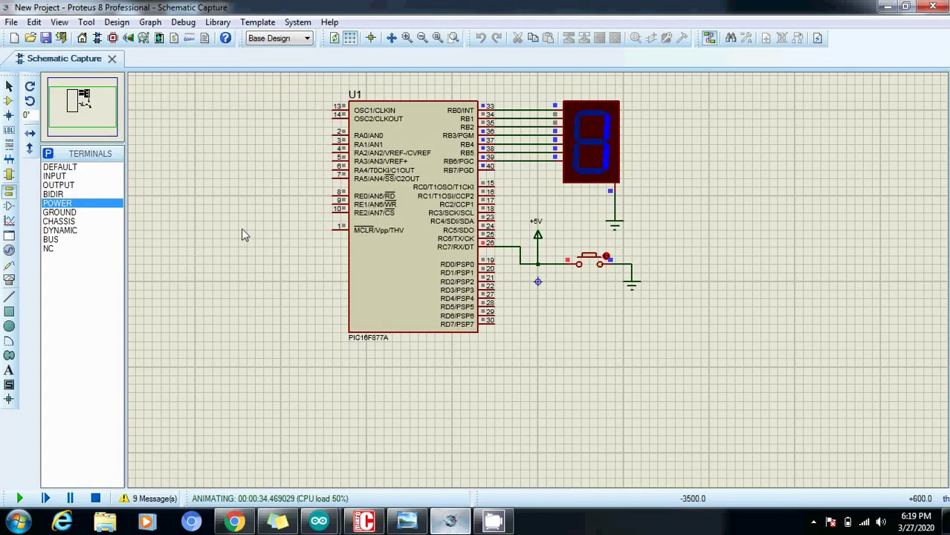